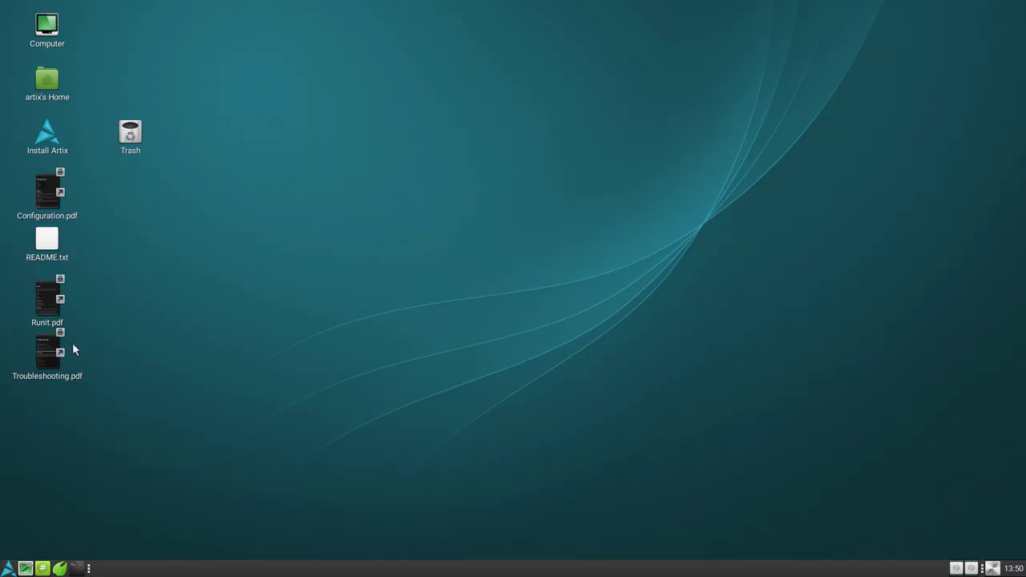
# - Launch the Artix installer, keep the default location and keyboard, and choose Erase disk
pyautogui.doubleClick(46, 135)
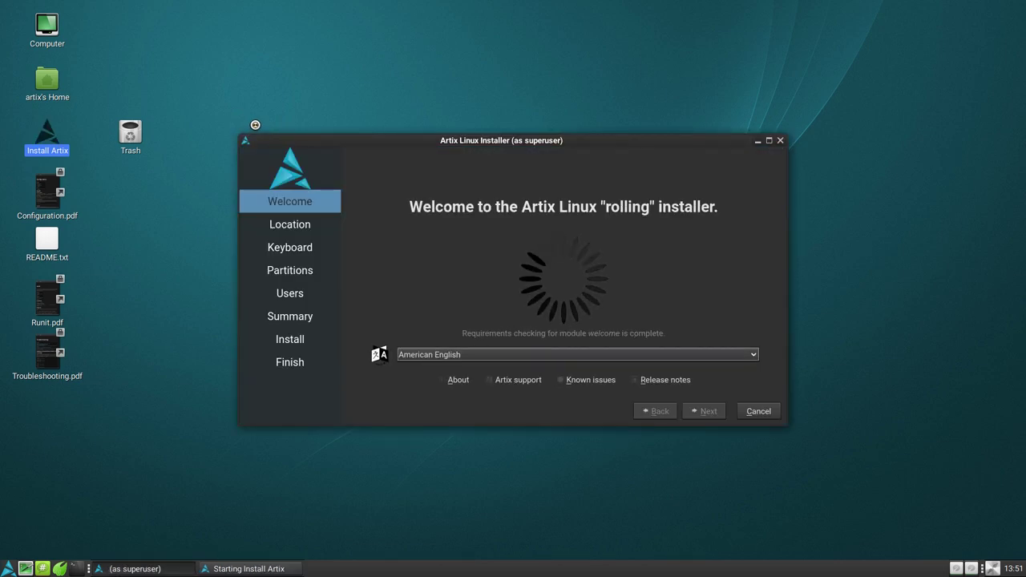
pyautogui.click(714, 412)
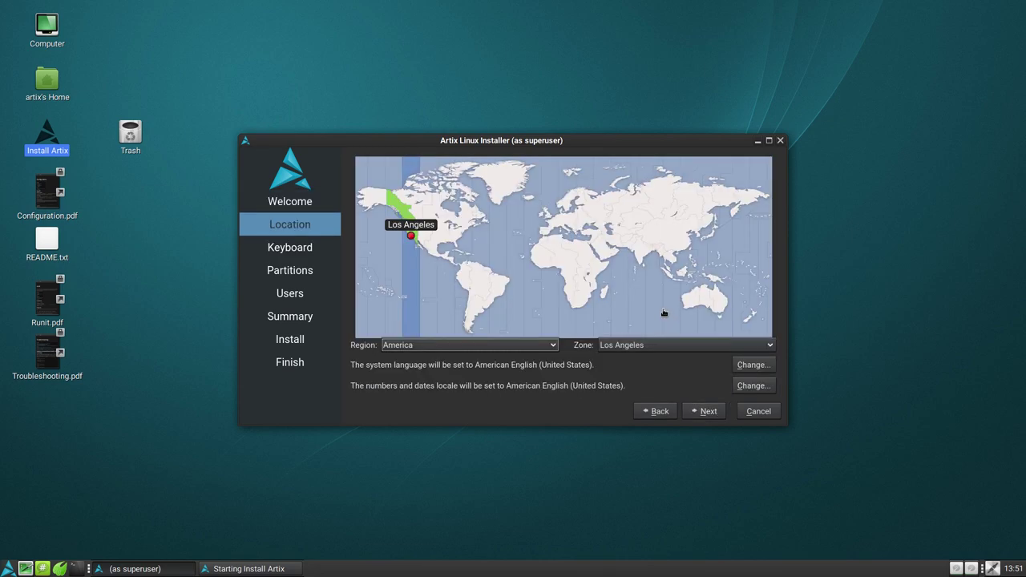
pyautogui.click(712, 411)
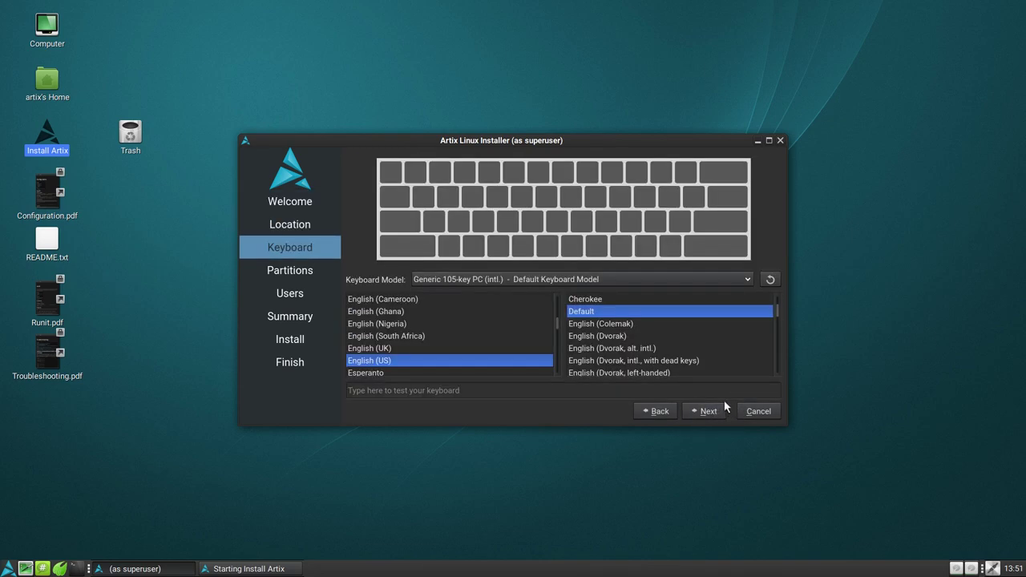
pyautogui.click(709, 411)
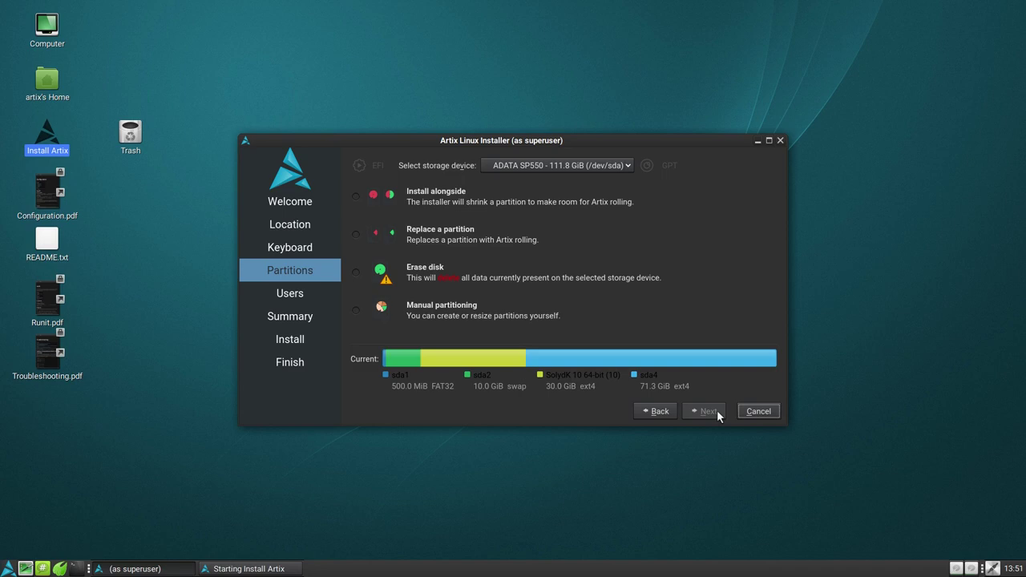
pyautogui.click(439, 285)
pyautogui.scroll(-2, 457, 302)
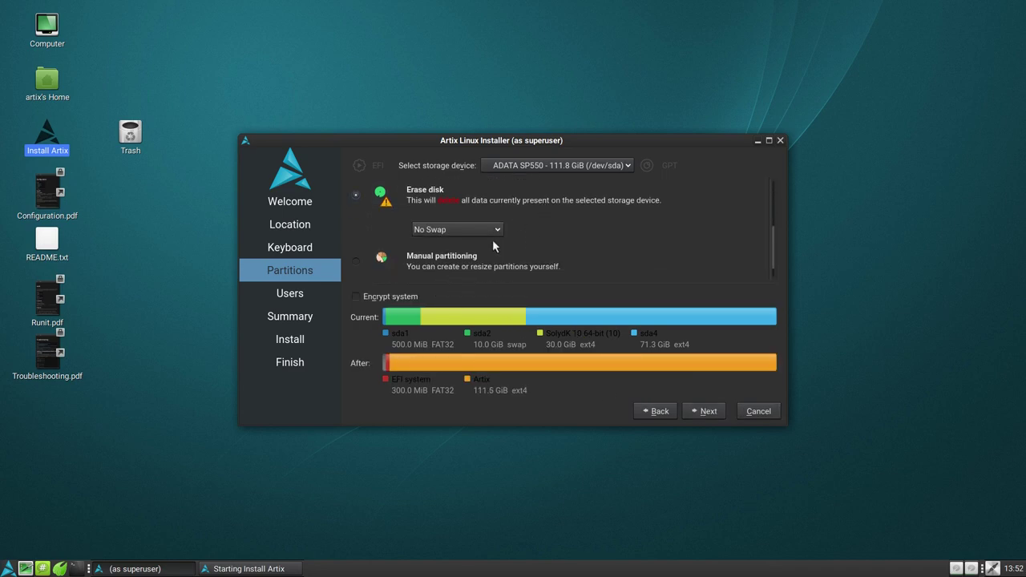
pyautogui.click(707, 411)
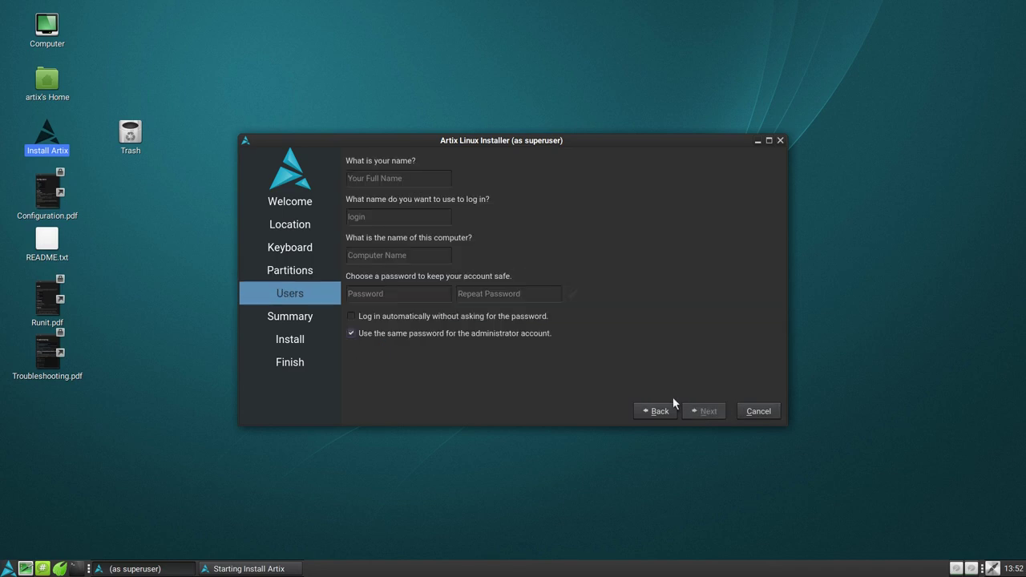
# - Enter the user name and computer name, review the summary, and start installing
pyautogui.write('egee')
pyautogui.press('Tab')
pyautogui.press('Tab')
pyautogui.write('egee-')
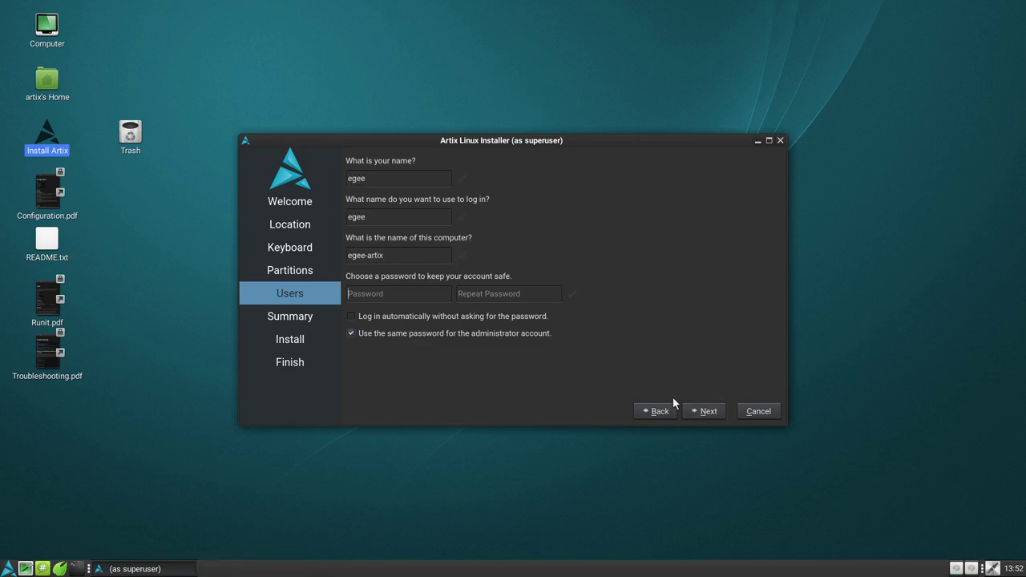
pyautogui.write('egeegeege')
pyautogui.click(687, 412)
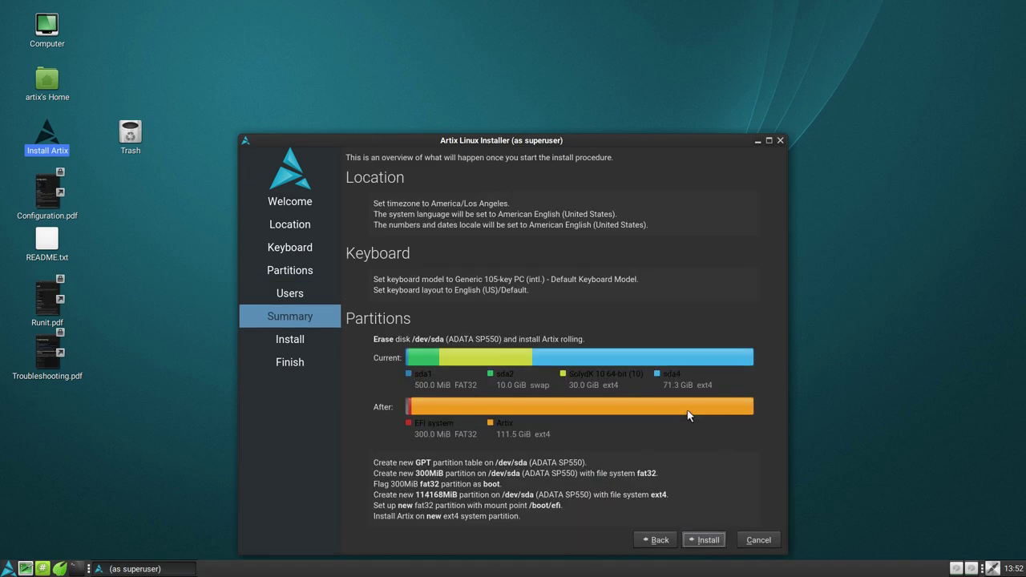
pyautogui.click(696, 540)
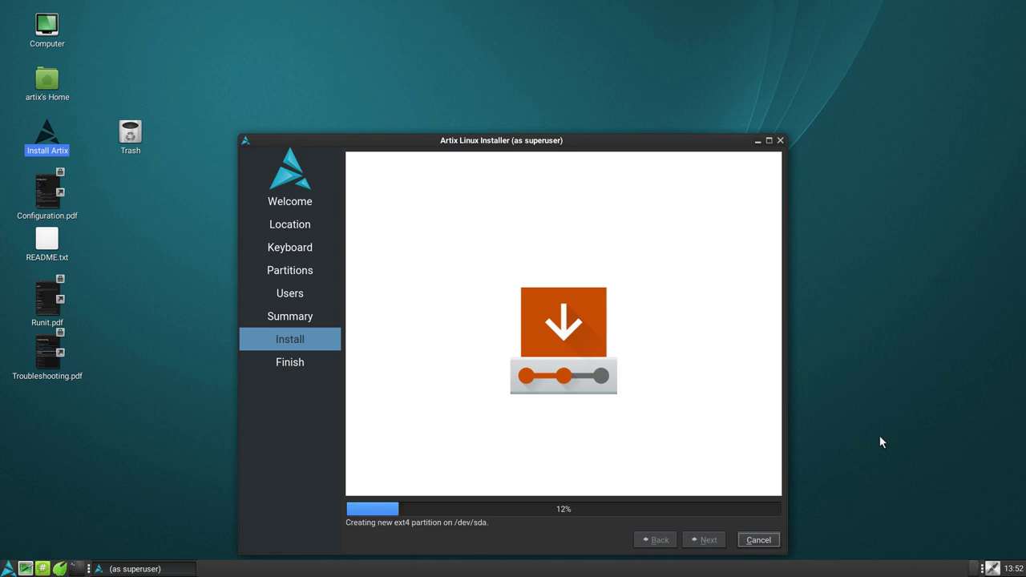
# - In a MATE Terminal, run df -h and free -h, then enlarge the window
pyautogui.click(60, 568)
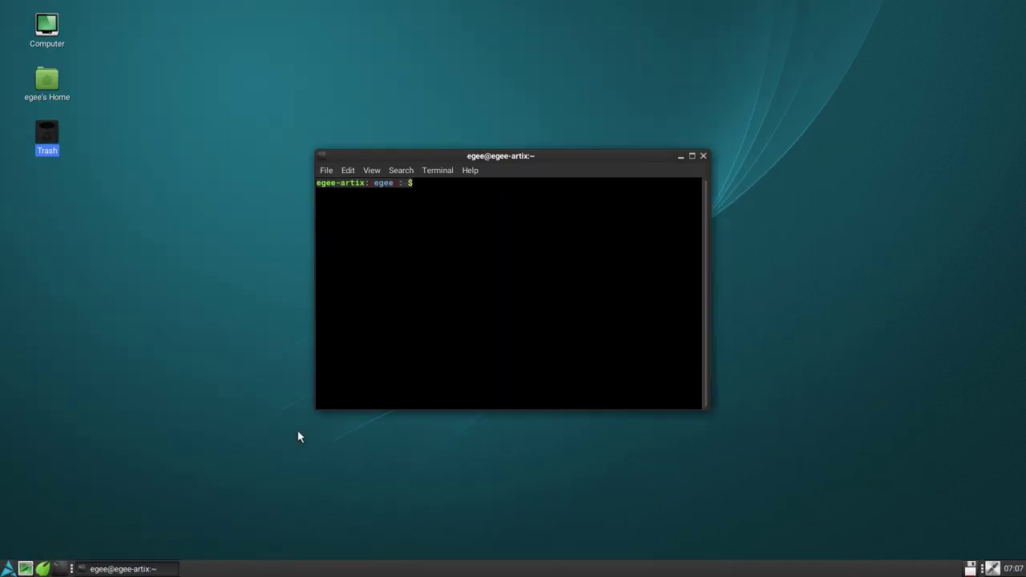
pyautogui.write('df -h')
pyautogui.press('Return')
pyautogui.write('free -h')
pyautogui.press('Return')
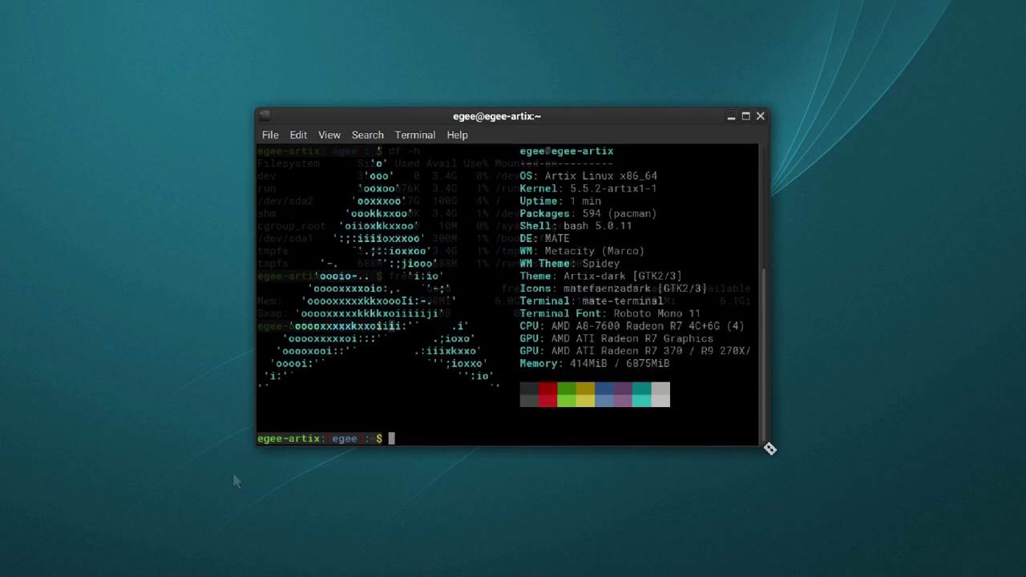
pyautogui.moveTo(768, 446); pyautogui.dragTo(783, 464)
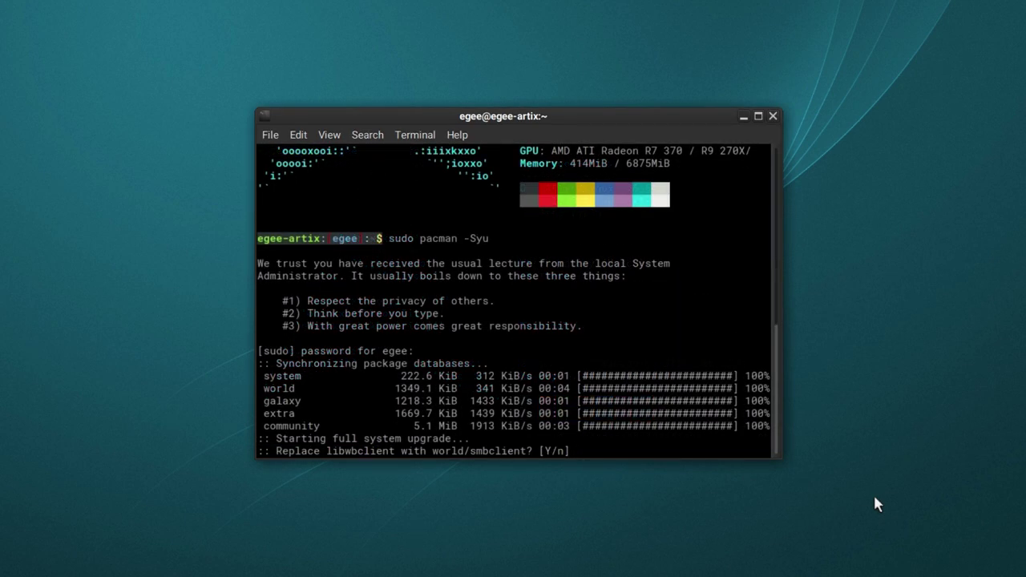
# - Answer the upgrade prompts: y to replace libwbclient, 1 for rav1e, y to proceed
pyautogui.write('y')
pyautogui.press('Return')
pyautogui.write('1')
pyautogui.press('Return')
pyautogui.write('y')
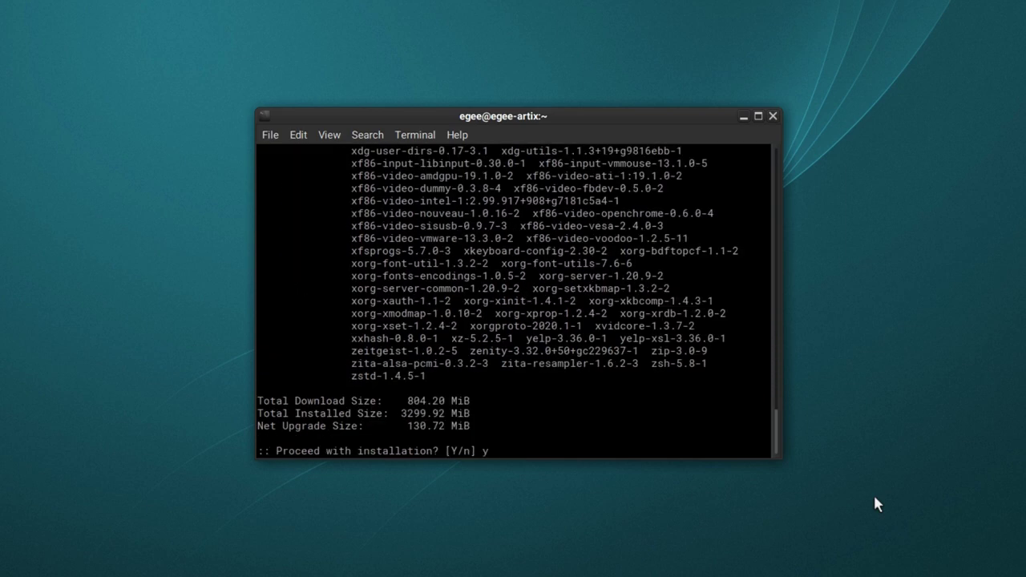
pyautogui.press('Return')
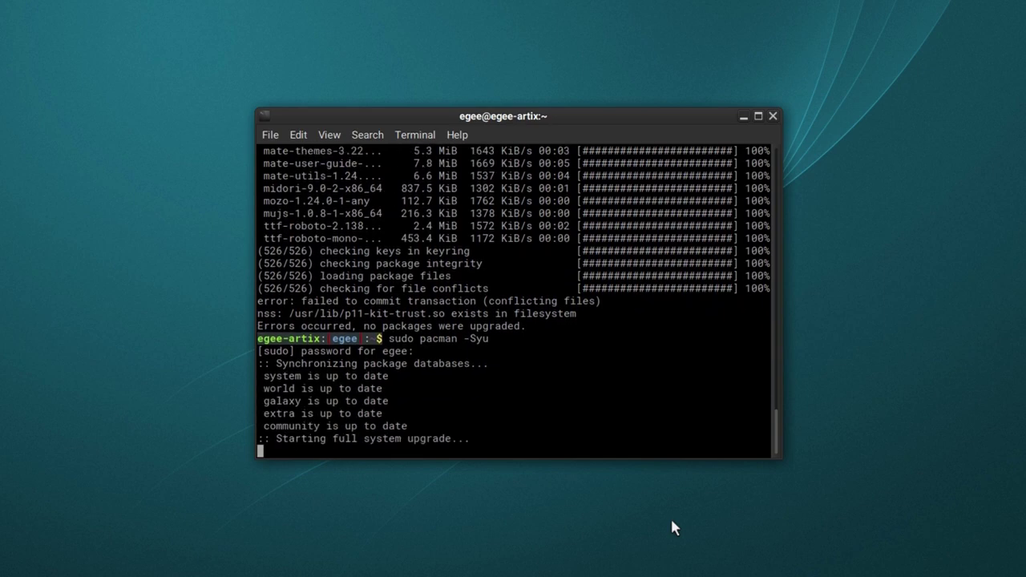
# - On the rerun upgrade, confirm replacing libwbclient and proceed again with y
pyautogui.write('y')
pyautogui.press('Return')
pyautogui.press('Return')
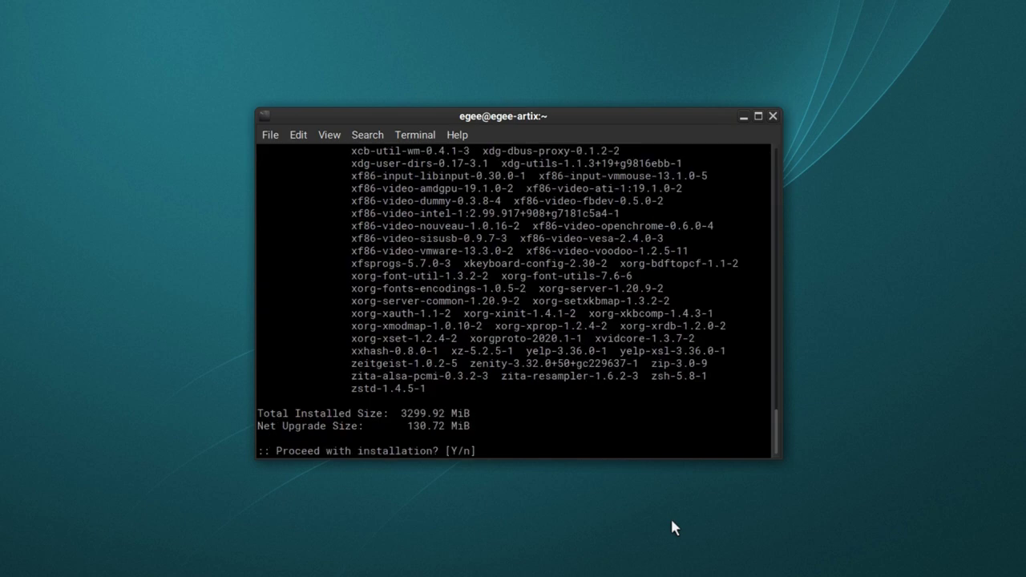
pyautogui.write('y')
pyautogui.press('Return')
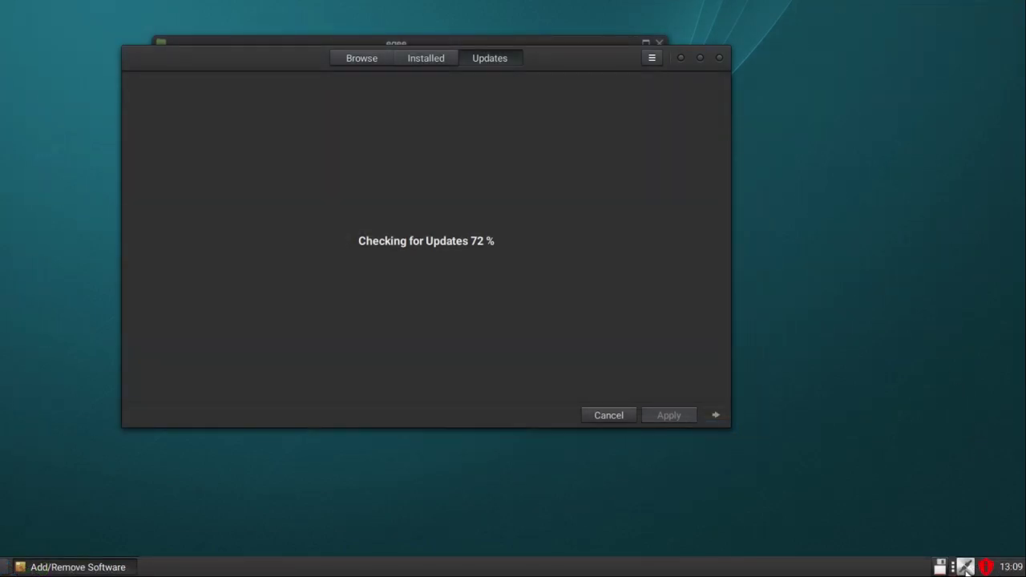
# - Open network settings, view the Disk Mounter applet's About box, and reorder the applet in the panel
pyautogui.click(965, 567)
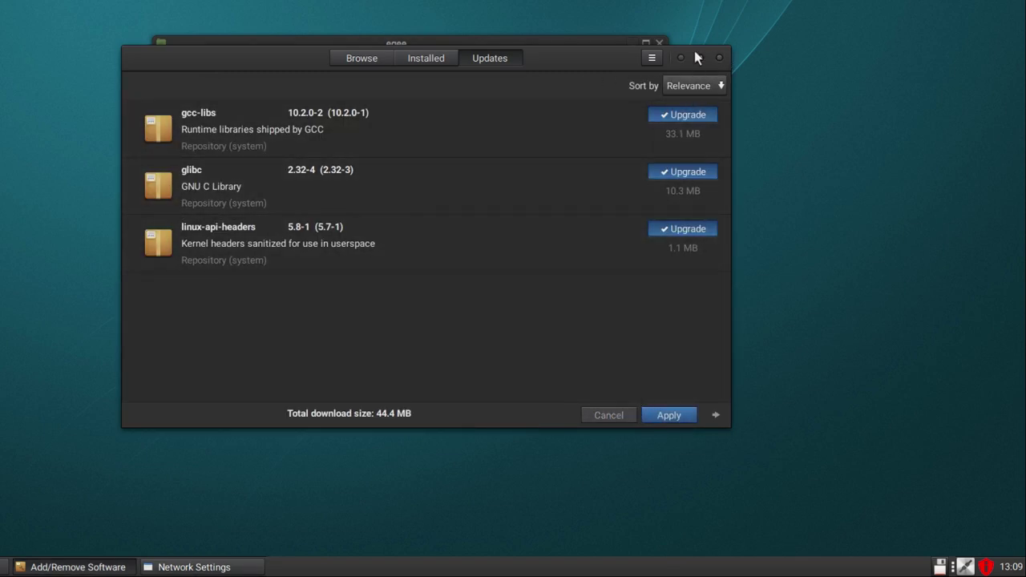
pyautogui.rightClick(939, 567)
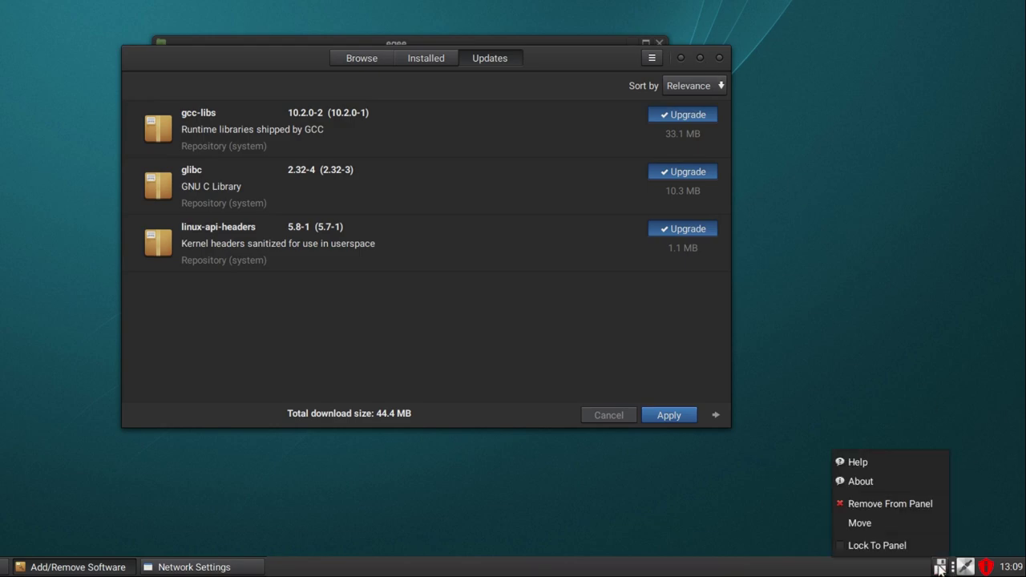
pyautogui.click(885, 483)
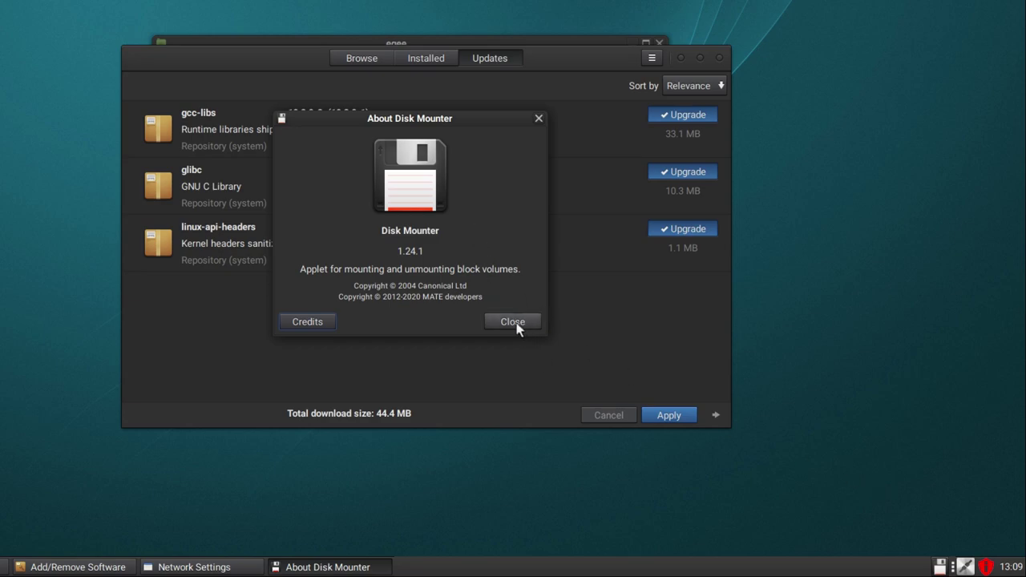
pyautogui.doubleClick(435, 286)
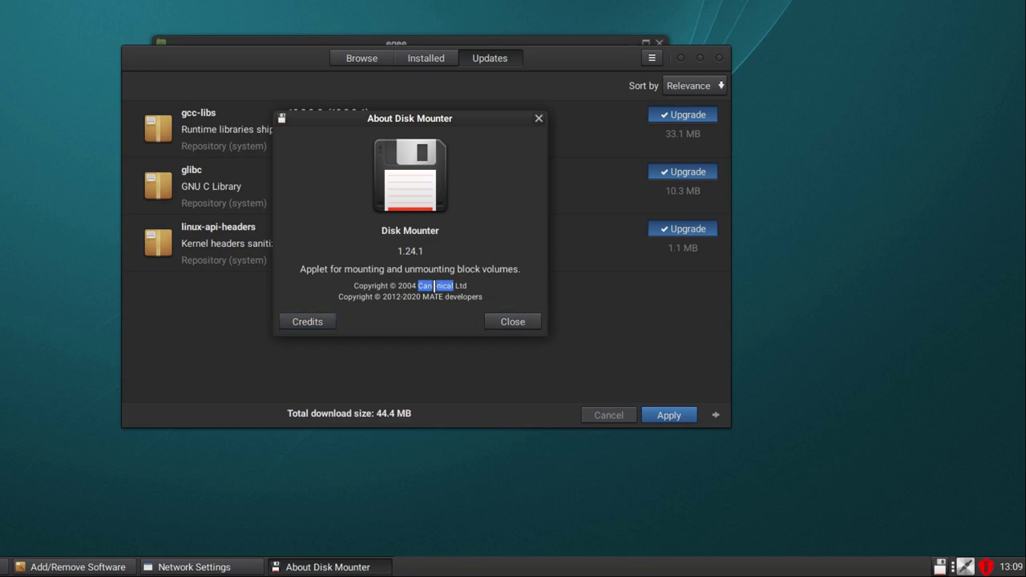
pyautogui.click(510, 323)
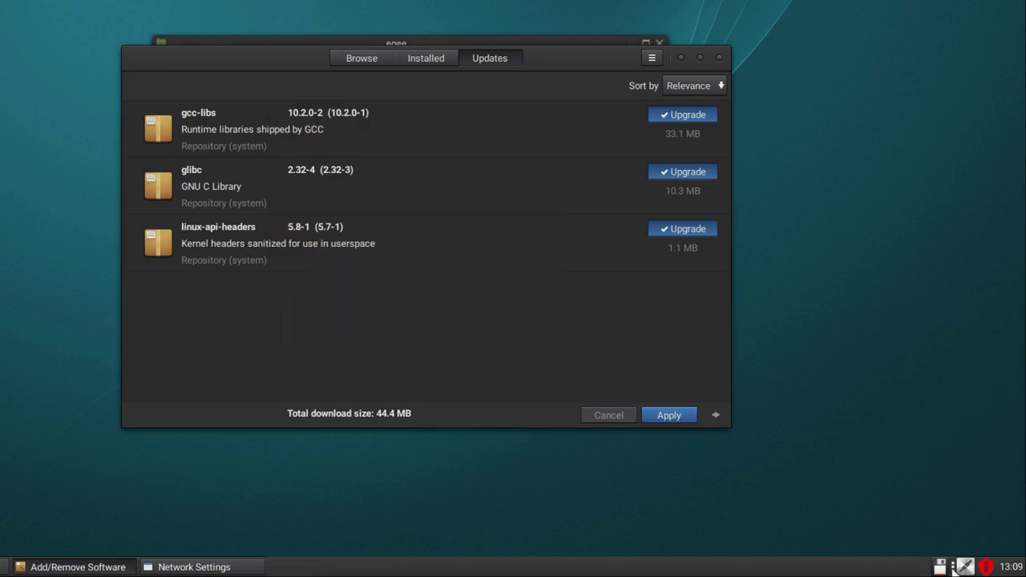
pyautogui.moveTo(960, 569)
pyautogui.mouseDown()
pyautogui.moveTo(912, 569)
pyautogui.moveTo(970, 569)
pyautogui.moveTo(645, 569)
pyautogui.moveTo(972, 526)
pyautogui.moveTo(993, 565)
pyautogui.moveTo(933, 565)
pyautogui.moveTo(964, 568)
pyautogui.mouseUp()
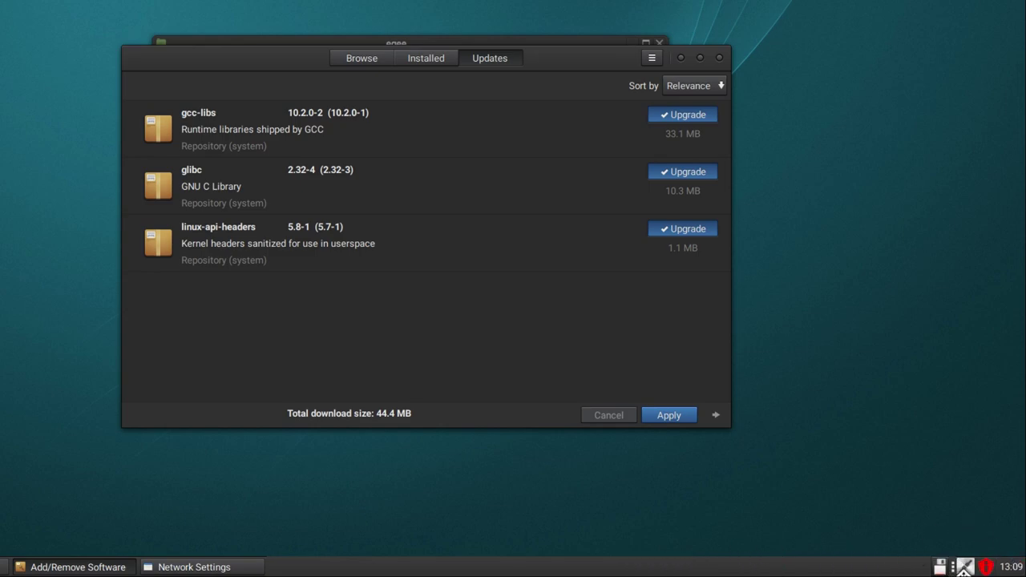
# - Close Add/Remove Software and network settings, open Appearance Preferences from Administration, and arrange windows
pyautogui.click(718, 59)
pyautogui.click(611, 92)
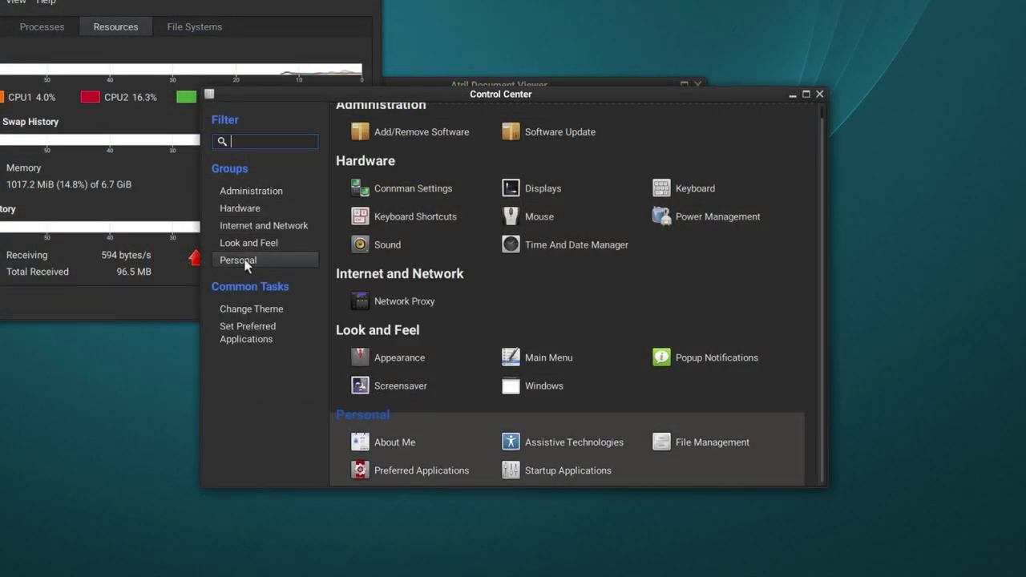
pyautogui.click(235, 189)
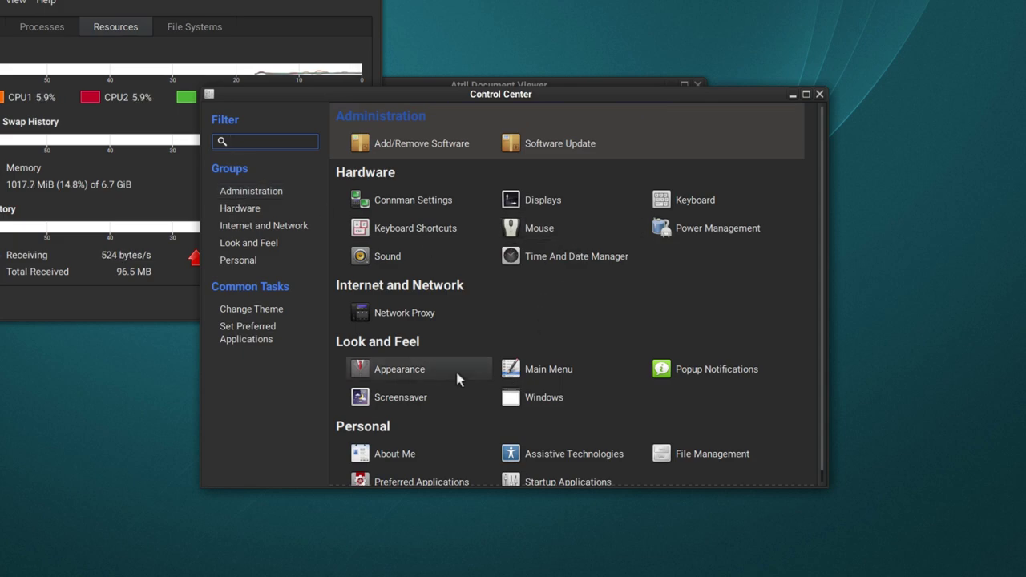
pyautogui.click(416, 369)
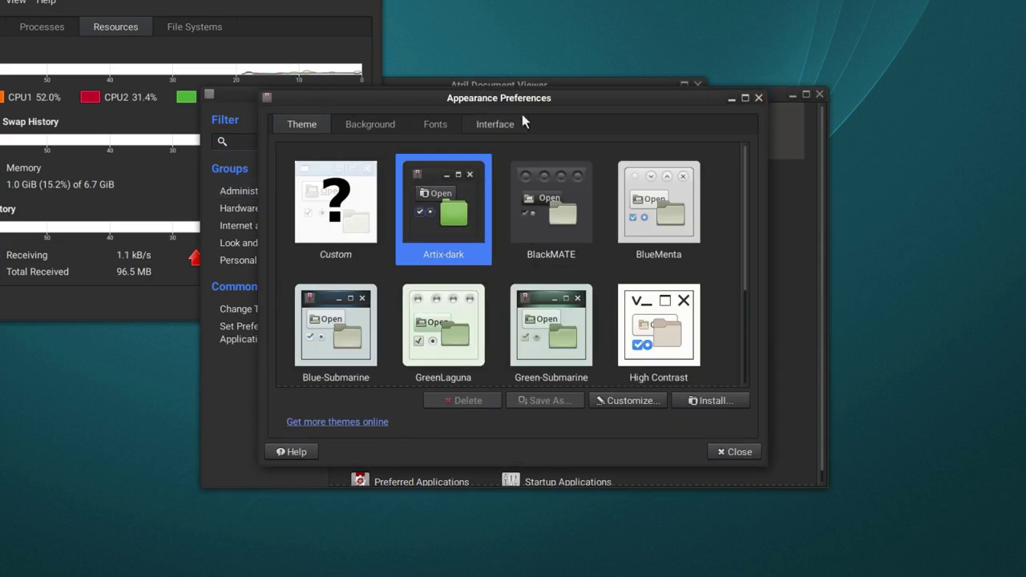
pyautogui.moveTo(513, 98); pyautogui.dragTo(721, 210)
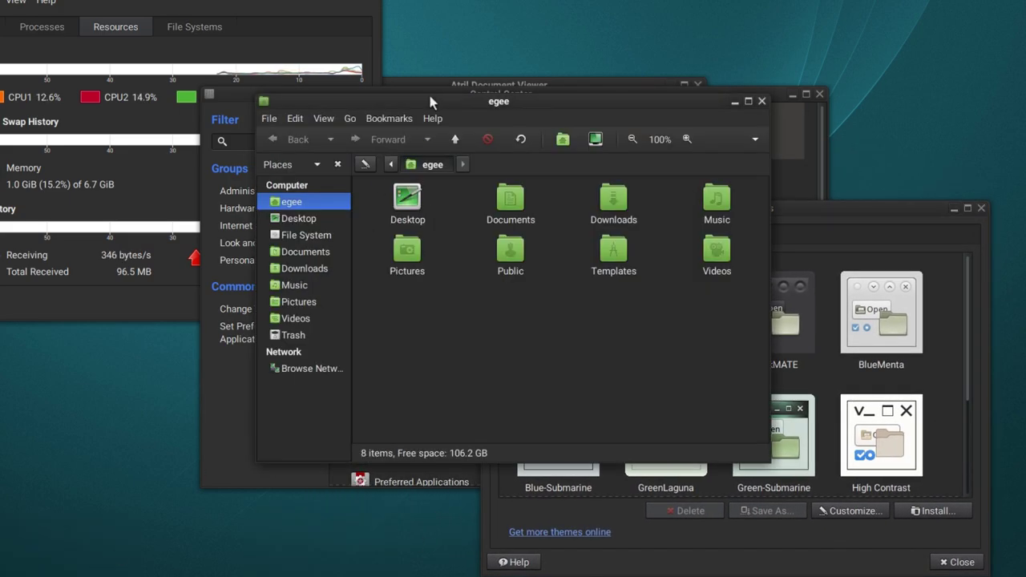
pyautogui.moveTo(436, 101); pyautogui.dragTo(161, 179)
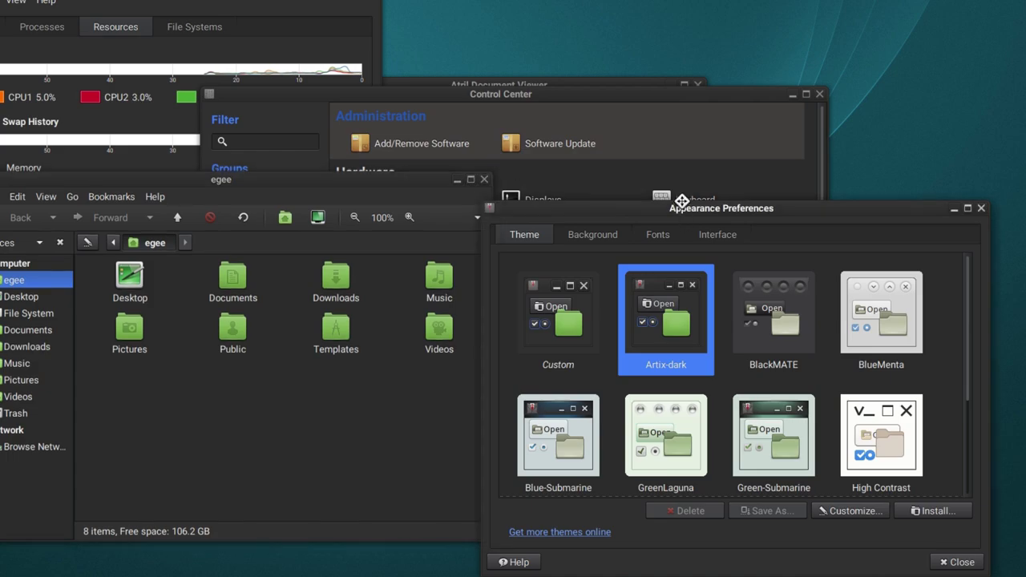
pyautogui.moveTo(681, 213); pyautogui.dragTo(706, 54)
# - On the Background tab, try the DNA image, then set the green aurora wallpaper
pyautogui.click(617, 77)
pyautogui.click(834, 122)
pyautogui.scroll(-3, 669, 341)
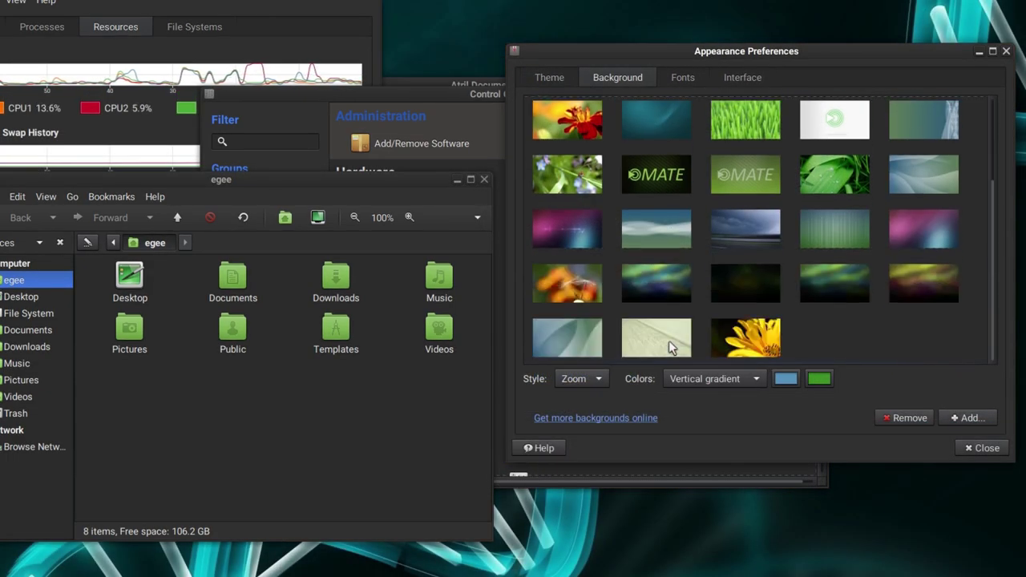
pyautogui.click(679, 290)
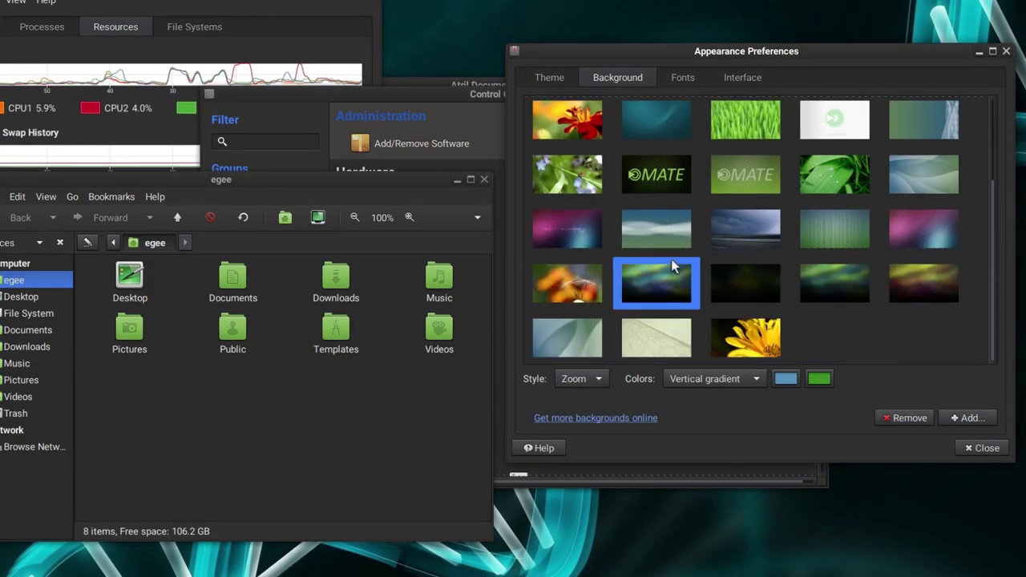
# - Look over the Fonts, Interface and Theme tabs, then close Appearance Preferences
pyautogui.click(682, 74)
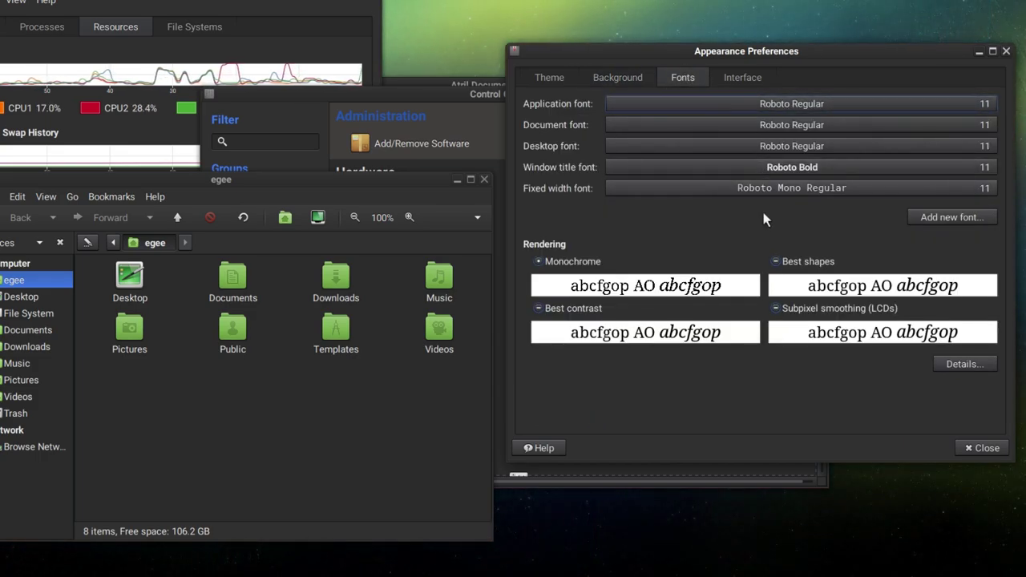
pyautogui.click(742, 77)
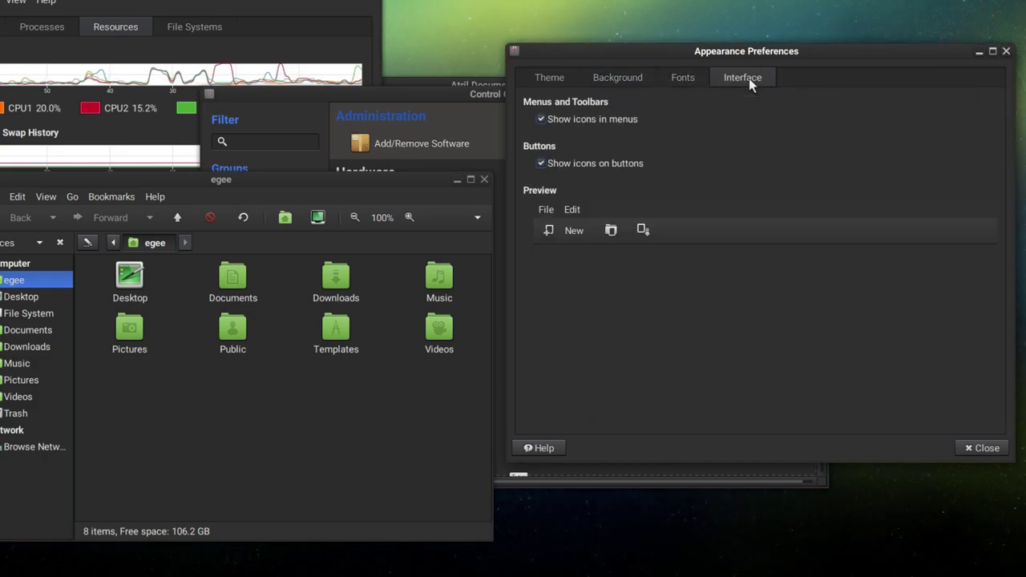
pyautogui.click(556, 83)
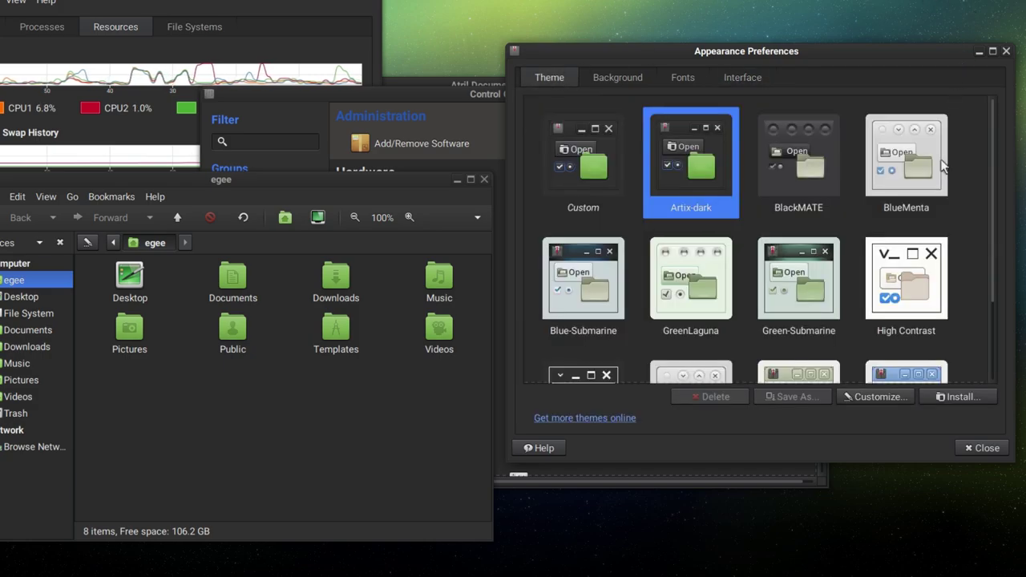
pyautogui.click(981, 447)
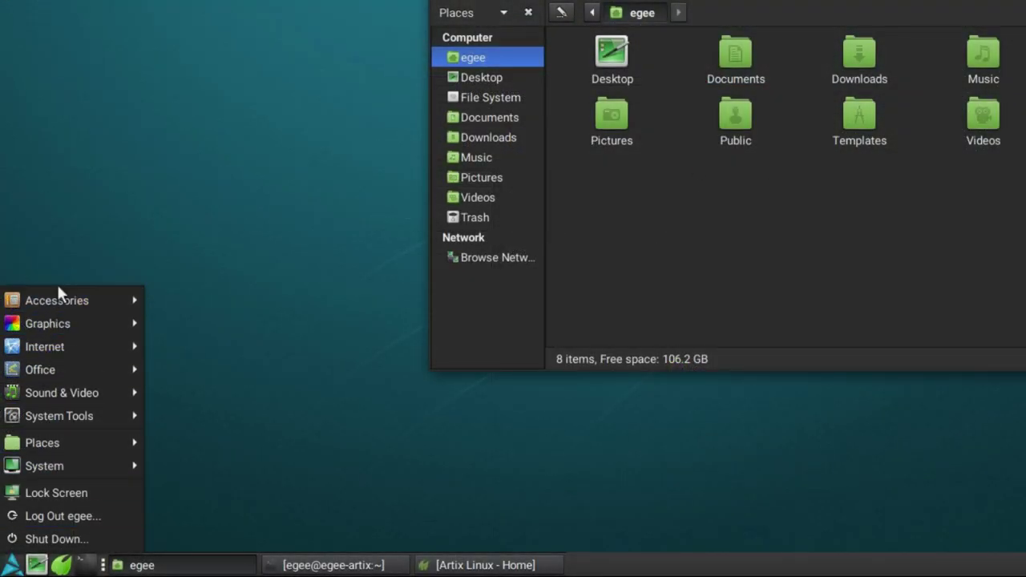
# - Launch Engrampa, Leafpad and Eye of MATE from the Applications menu
pyautogui.moveTo(59, 302)
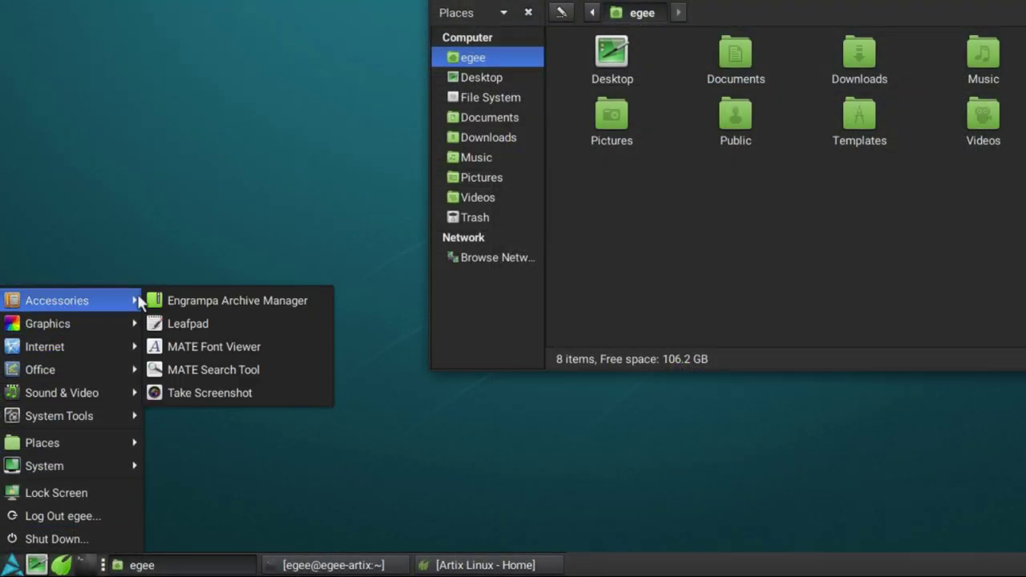
pyautogui.click(187, 299)
pyautogui.click(11, 565)
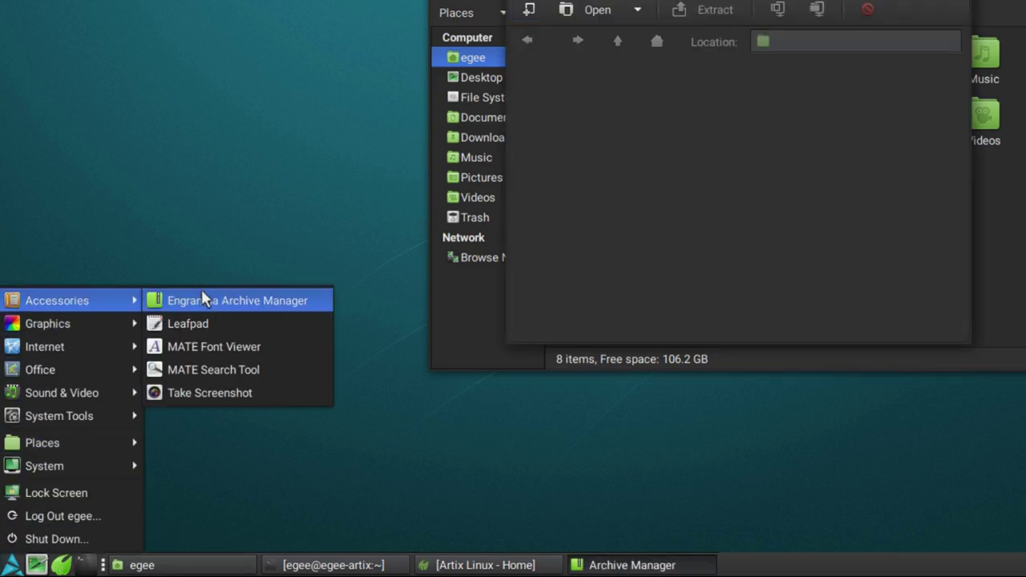
pyautogui.click(186, 323)
pyautogui.click(11, 565)
pyautogui.moveTo(75, 324)
pyautogui.click(185, 323)
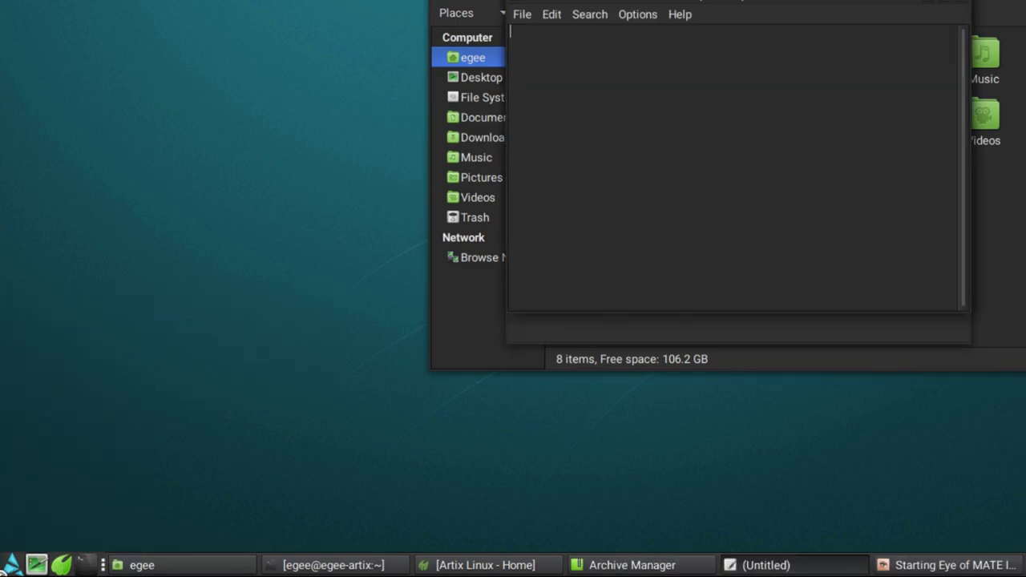
# - Cancel the accidental shutdown prompt and launch the Atril document viewer from Office
pyautogui.click(11, 565)
pyautogui.click(56, 538)
pyautogui.click(11, 565)
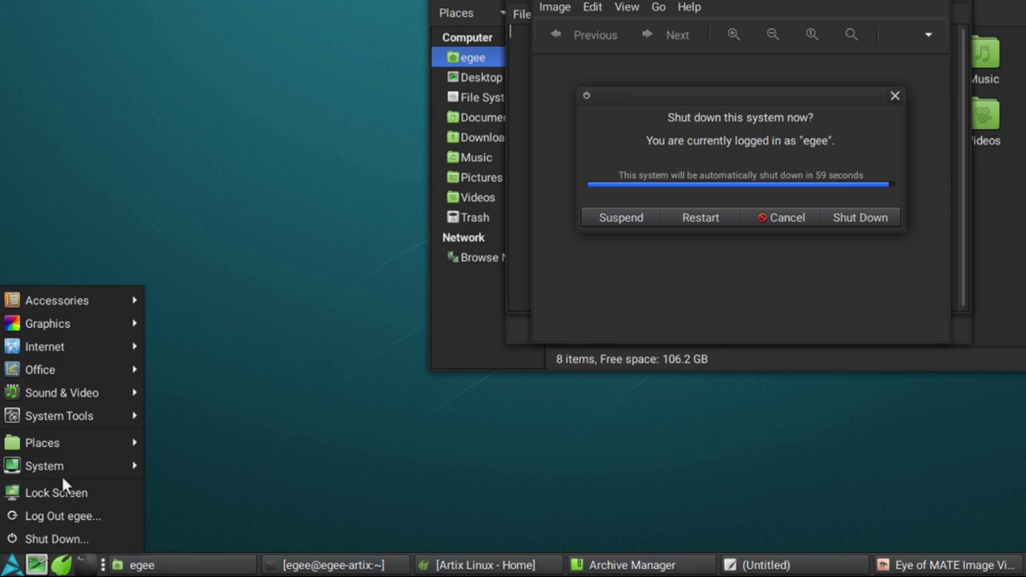
pyautogui.click(791, 218)
pyautogui.click(11, 564)
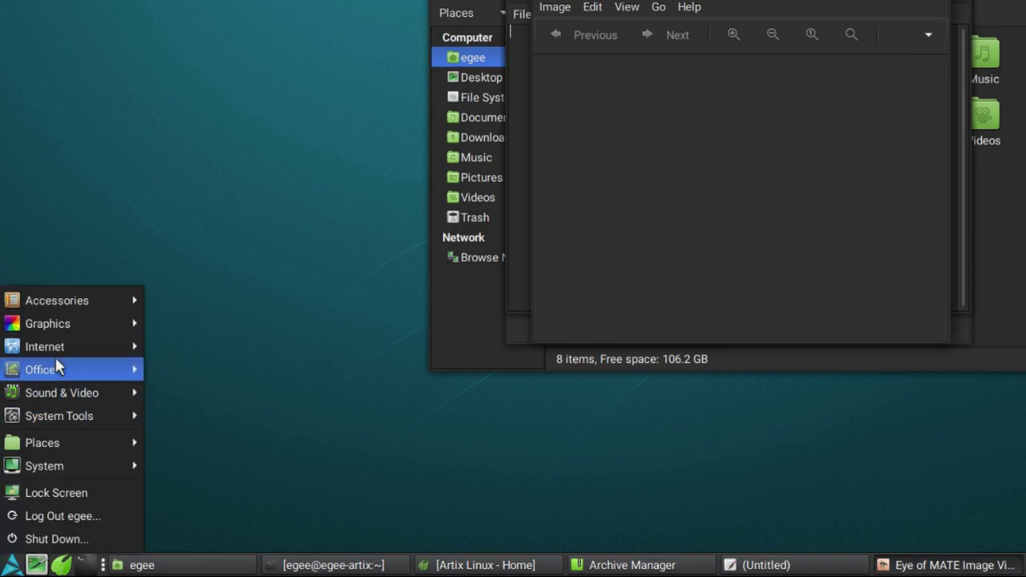
pyautogui.moveTo(55, 360)
pyautogui.click(208, 372)
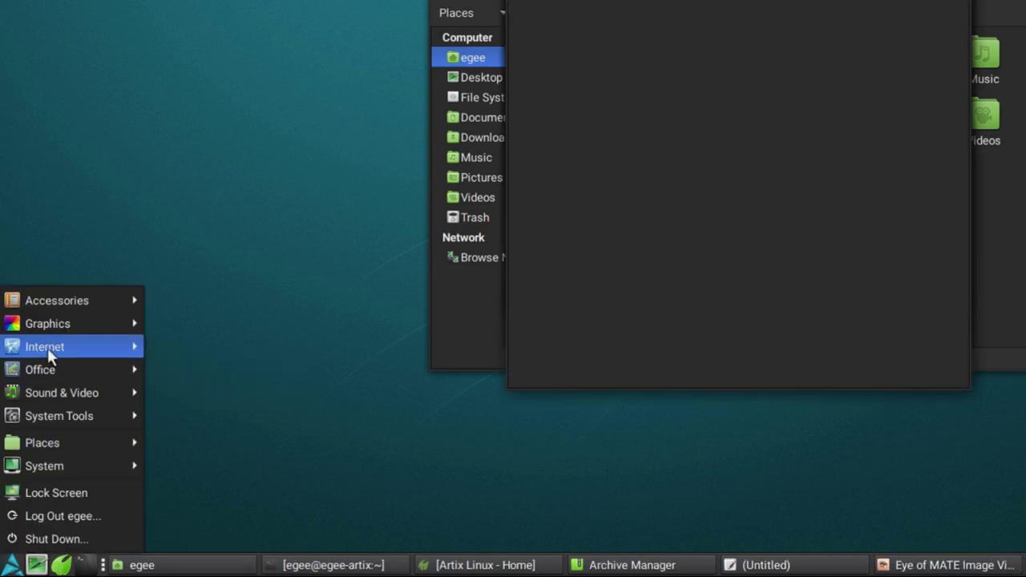
pyautogui.press('Escape')
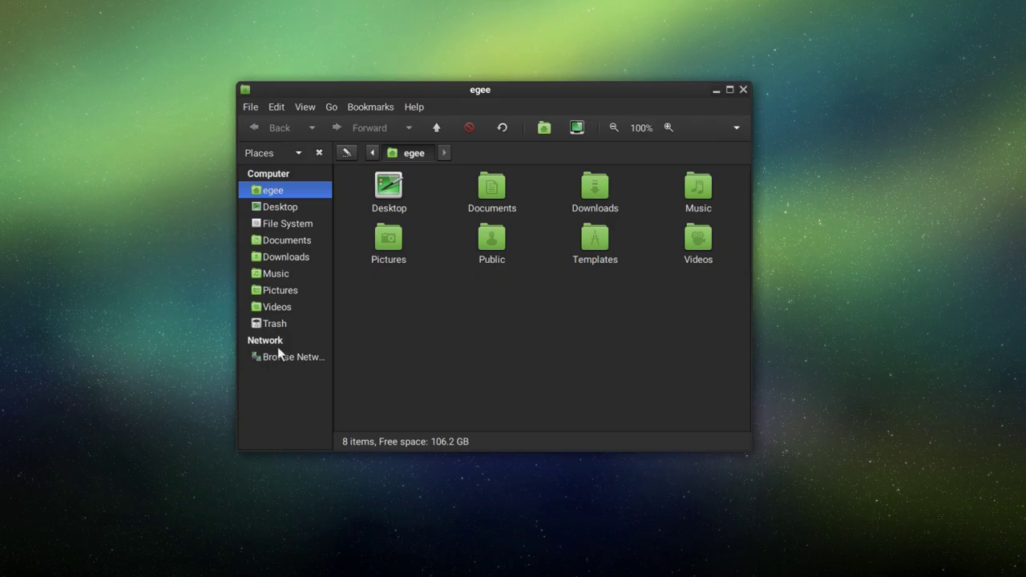
# - Browse the network and try opening smb://10.0.0.171 in the location bar
pyautogui.click(281, 356)
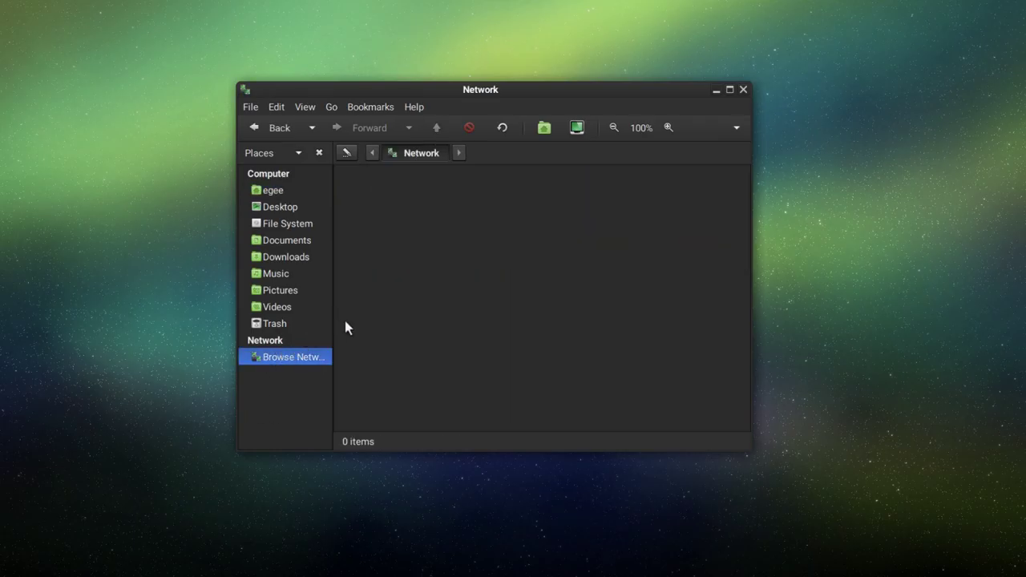
pyautogui.moveTo(661, 365); pyautogui.dragTo(485, 279)
pyautogui.hotkey('ctrl', 'l')
pyautogui.write('smb://10.0.0.171')
pyautogui.press('Return')
# - Change the address to 10.0.0.172, dismiss the smb error, and select Backup on essd
pyautogui.press('Return')
pyautogui.press('BackSpace')
pyautogui.write('2')
pyautogui.press('Return')
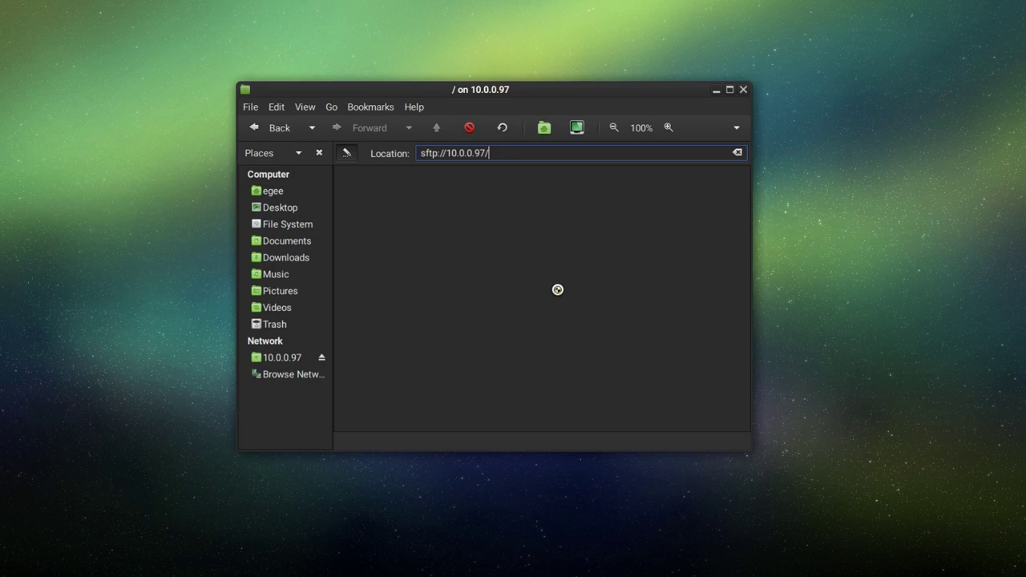
pyautogui.scroll(-3, 537, 177)
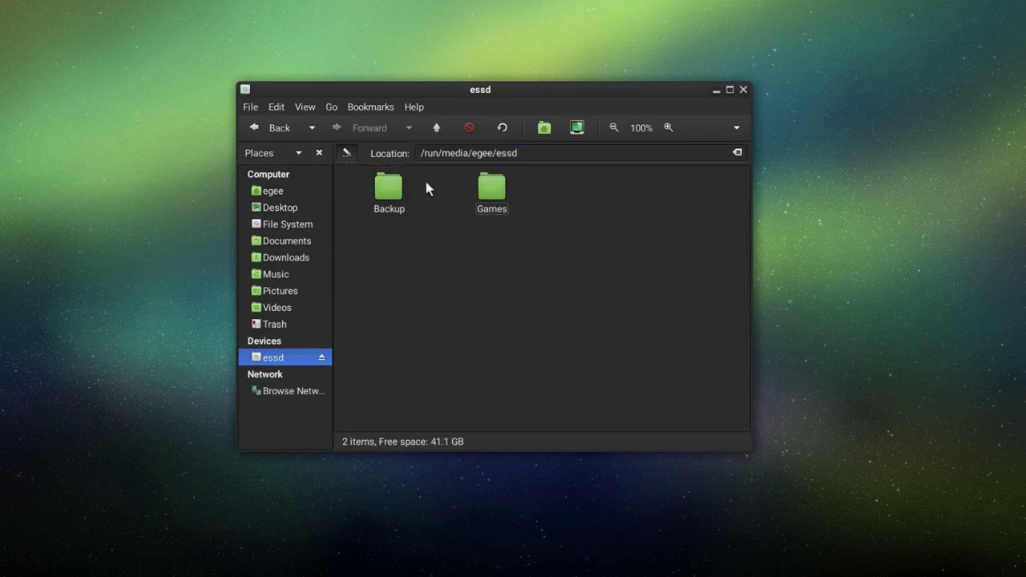
pyautogui.click(393, 205)
# - Open the Backup folder, try Delves.7z and dismiss its error, then open Delves.rar
pyautogui.doubleClick(388, 193)
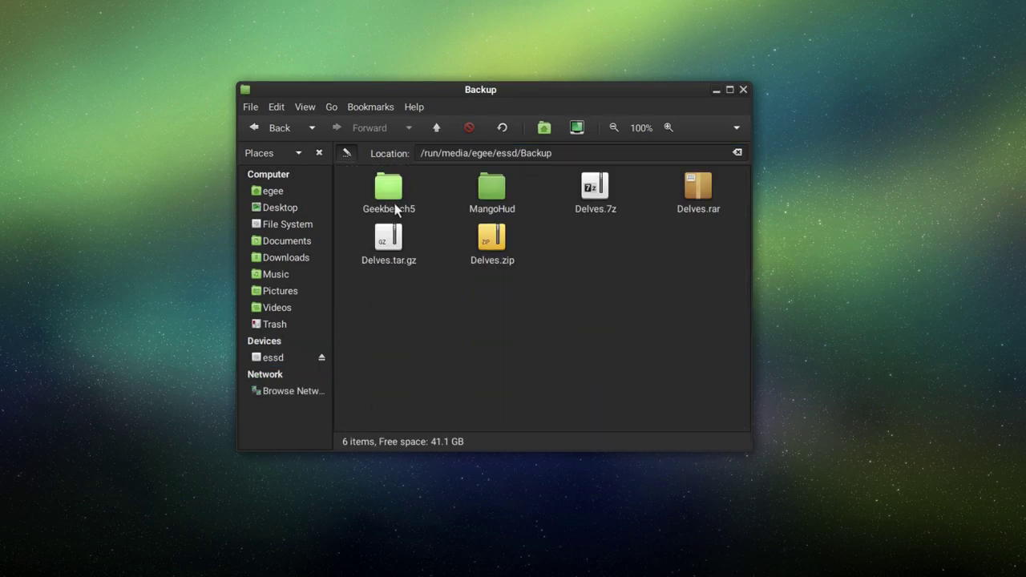
pyautogui.doubleClick(596, 187)
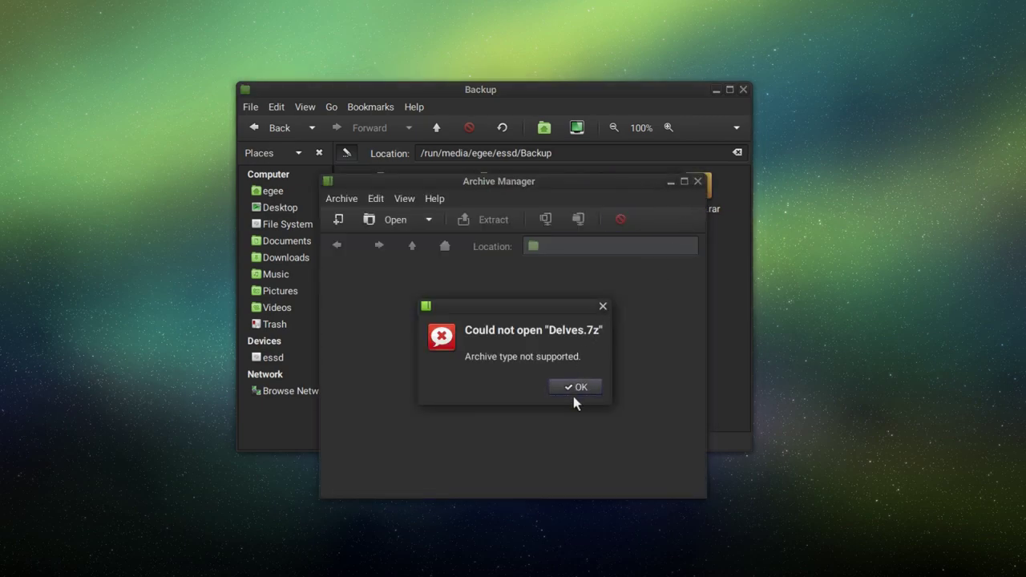
pyautogui.click(574, 386)
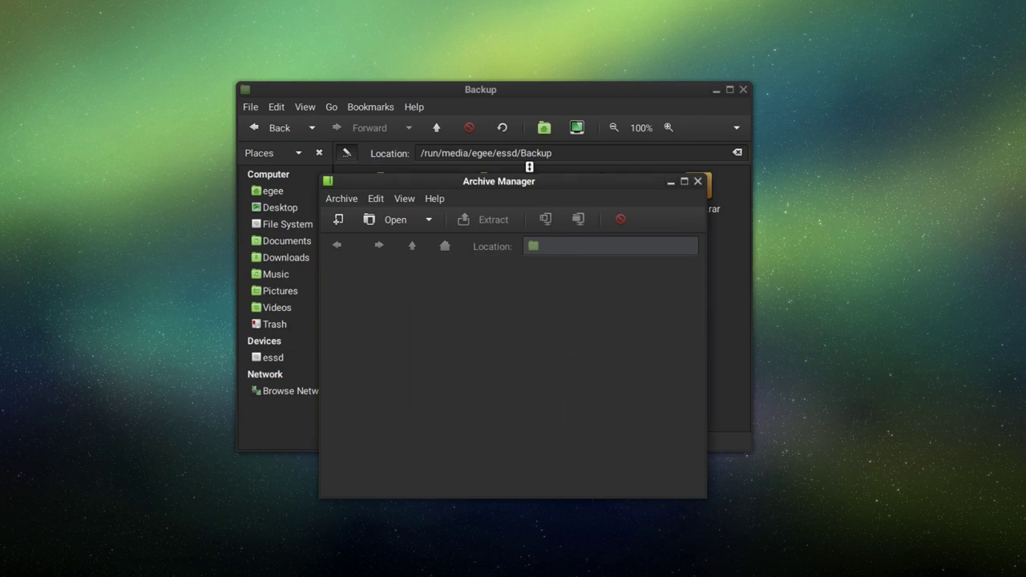
pyautogui.click(697, 181)
pyautogui.doubleClick(699, 189)
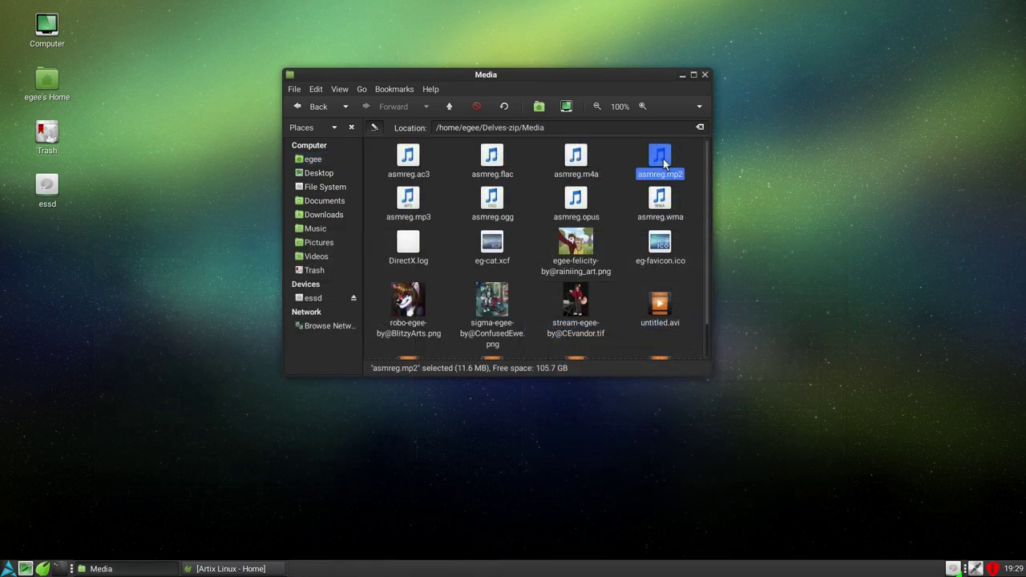
# - Select the asmreg.wma, asmreg.opus, asmreg.ogg and asmreg.mp3 audio files in turn
pyautogui.click(651, 205)
pyautogui.click(575, 202)
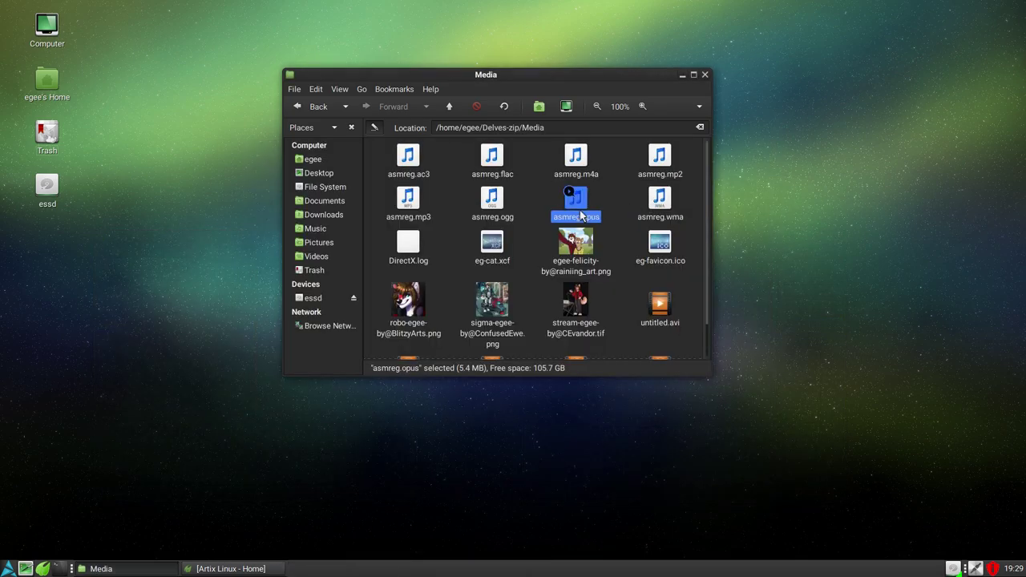
pyautogui.click(502, 205)
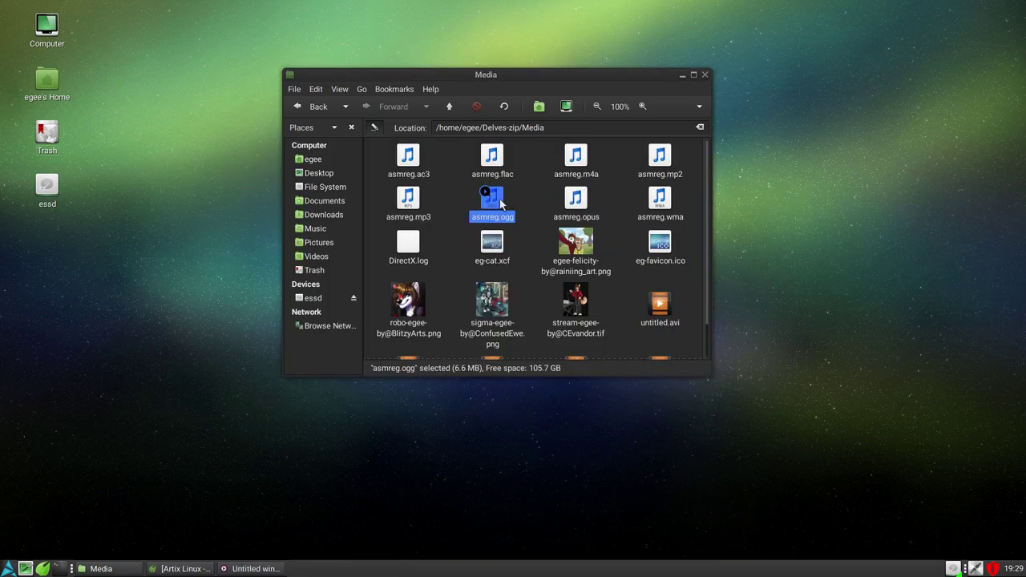
pyautogui.click(405, 214)
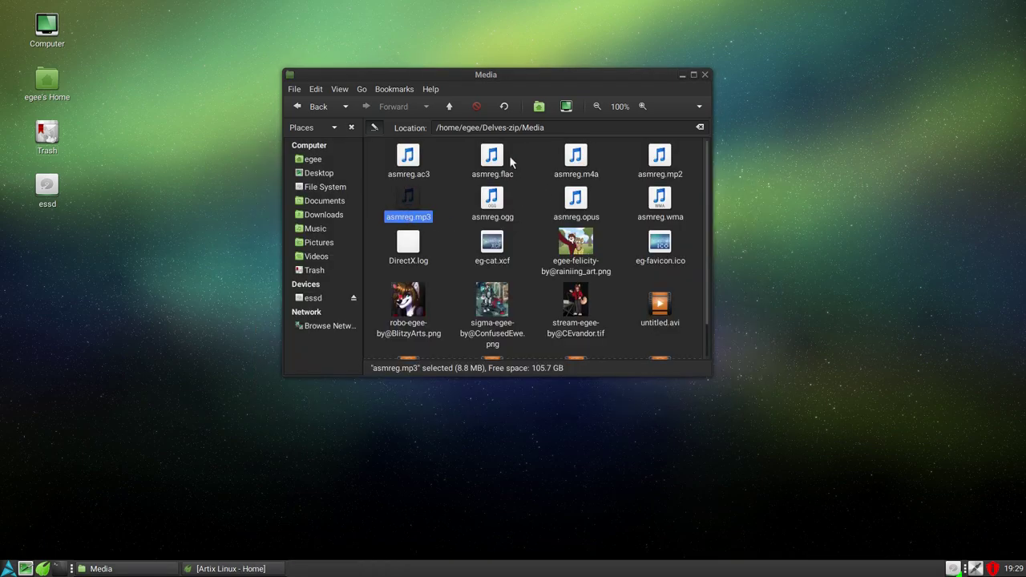
pyautogui.scroll(-1, 595, 270)
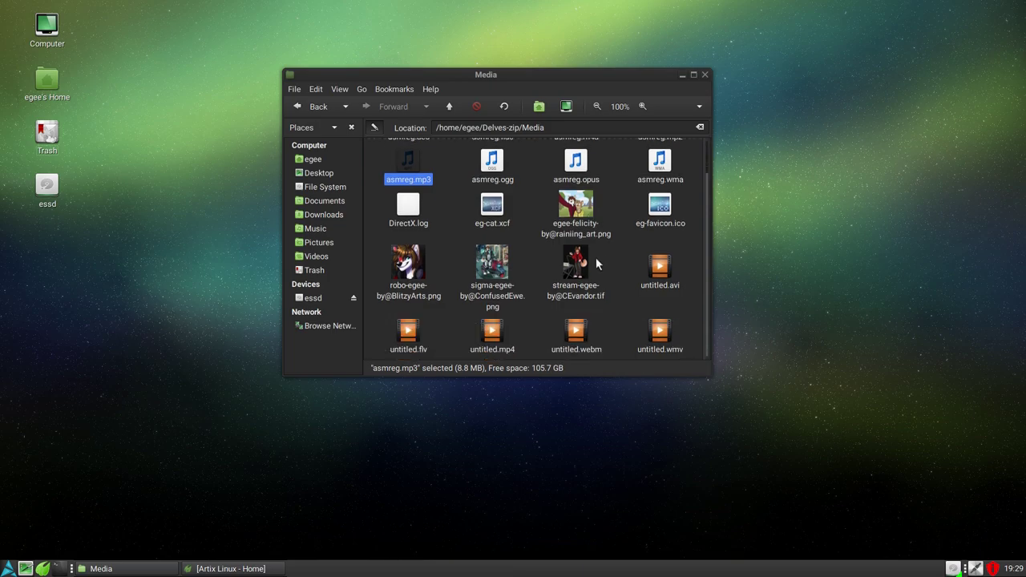
# - Play untitled.avi and untitled.wmv in mpv, moving each player aside, then select untitled.webm
pyautogui.click(657, 274)
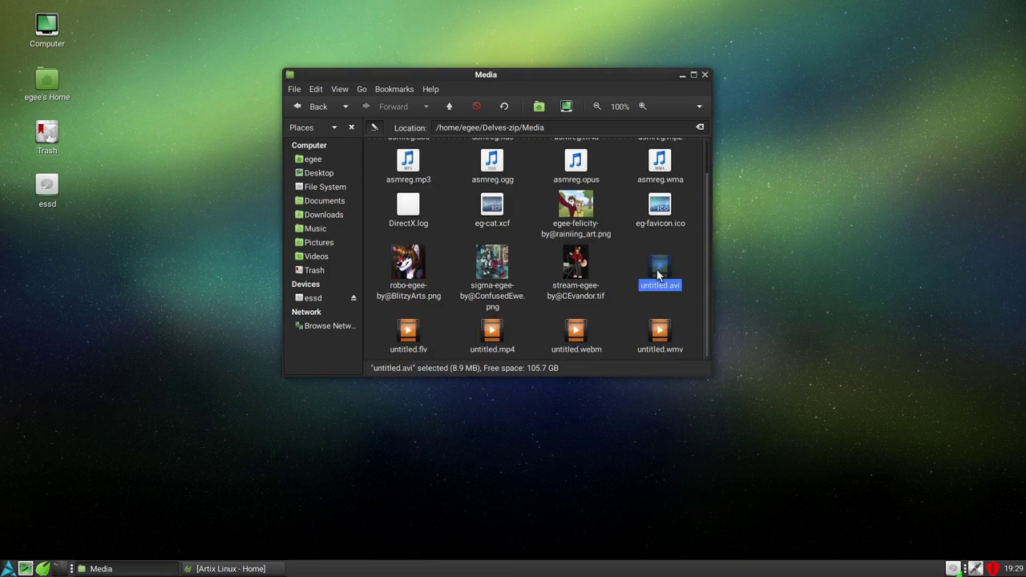
pyautogui.doubleClick(658, 275)
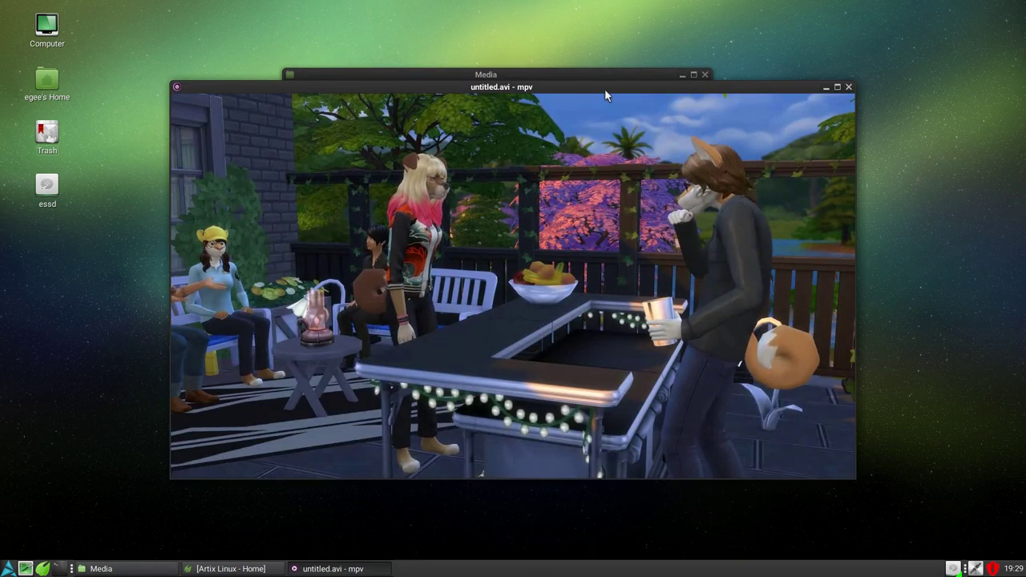
pyautogui.moveTo(604, 80); pyautogui.dragTo(357, 303)
pyautogui.doubleClick(659, 336)
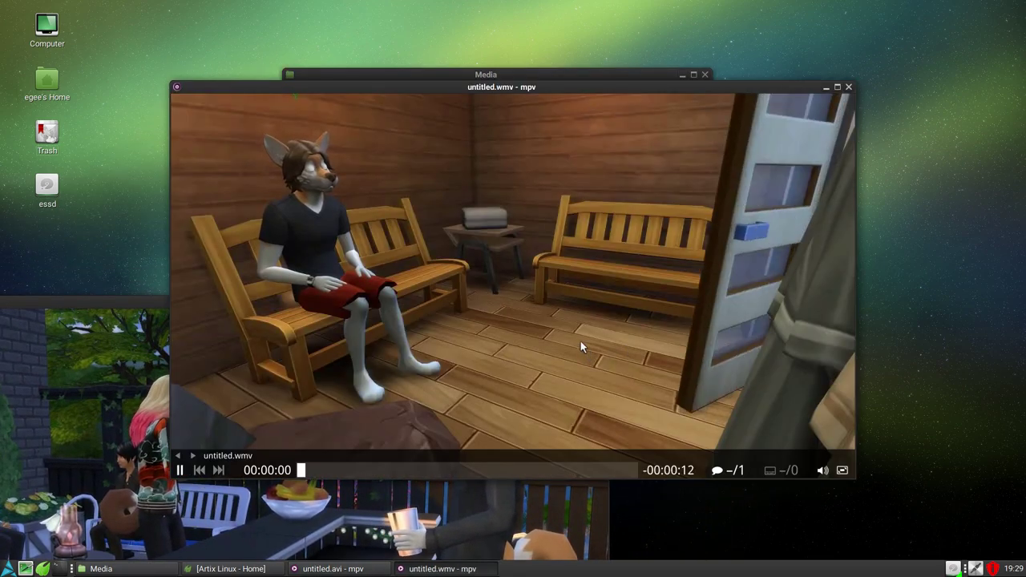
pyautogui.moveTo(563, 94); pyautogui.dragTo(900, 479)
pyautogui.click(576, 332)
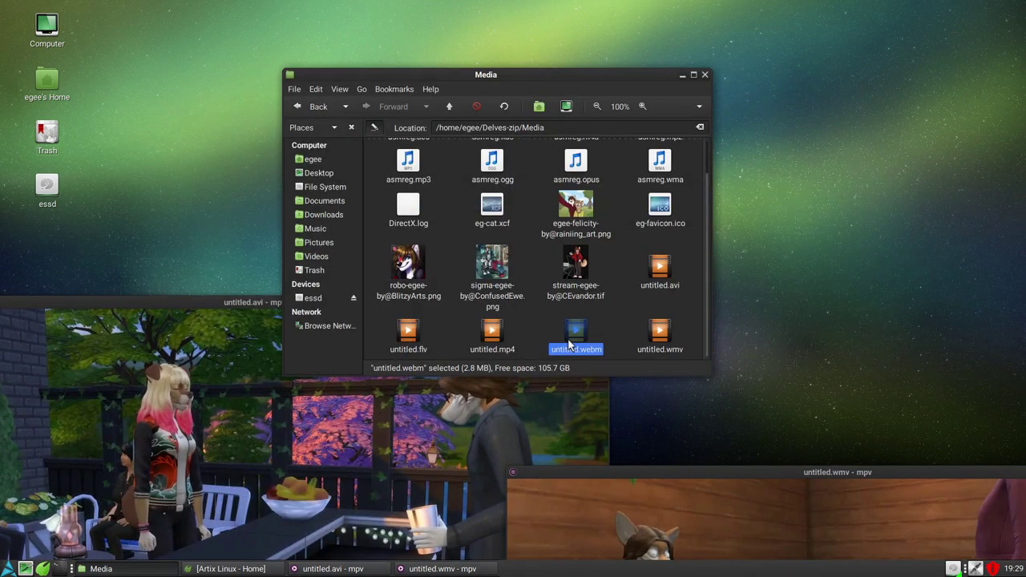
# - Play untitled.webm, then view the Steam flatpakref as plain text
pyautogui.press('Return')
pyautogui.moveTo(586, 99); pyautogui.dragTo(550, 517)
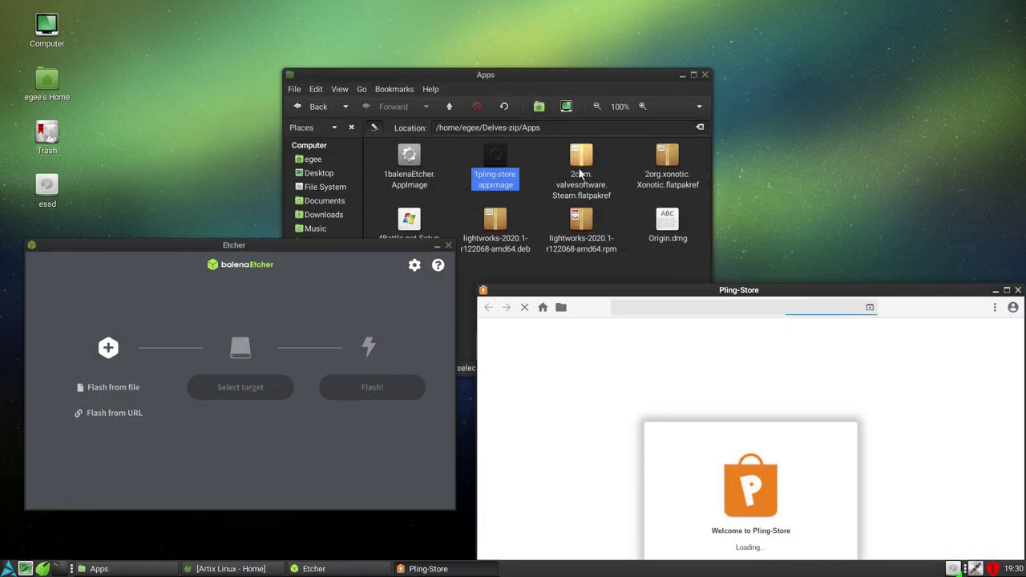
pyautogui.doubleClick(580, 174)
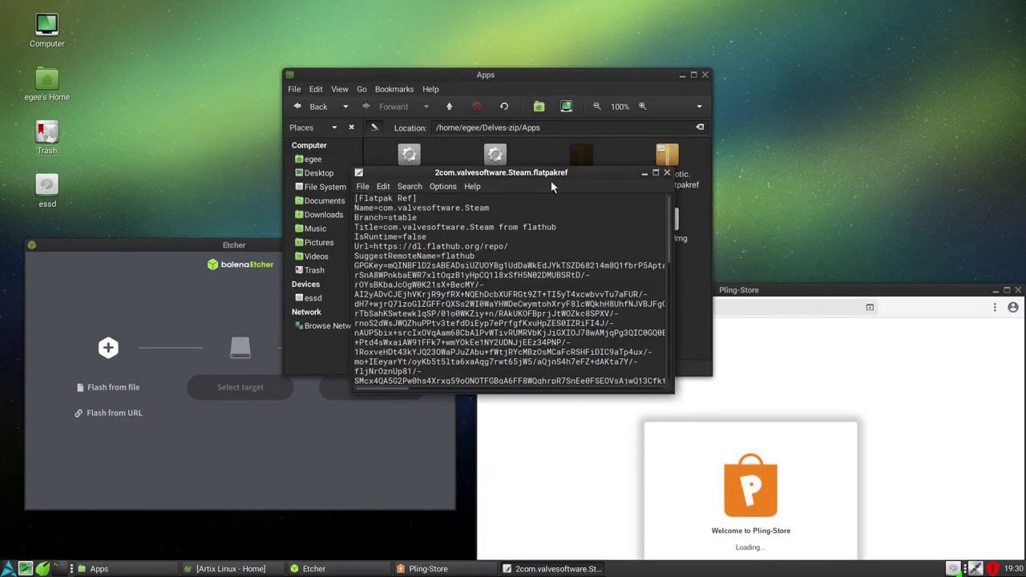
pyautogui.moveTo(584, 144); pyautogui.dragTo(803, 372)
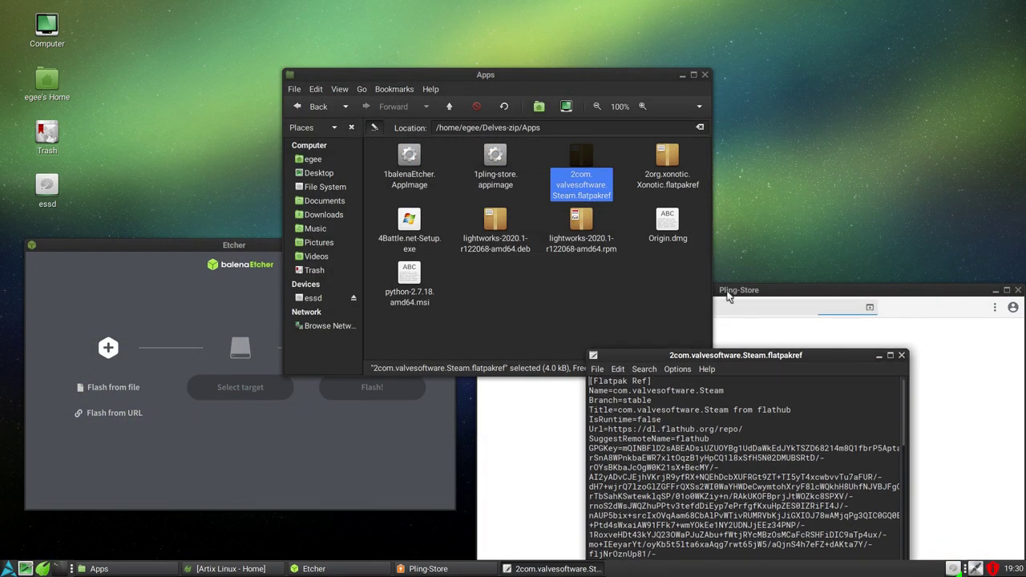
# - Try opening 4Battle.net-Setup.exe in Archive Manager and dismiss the loading error
pyautogui.doubleClick(407, 224)
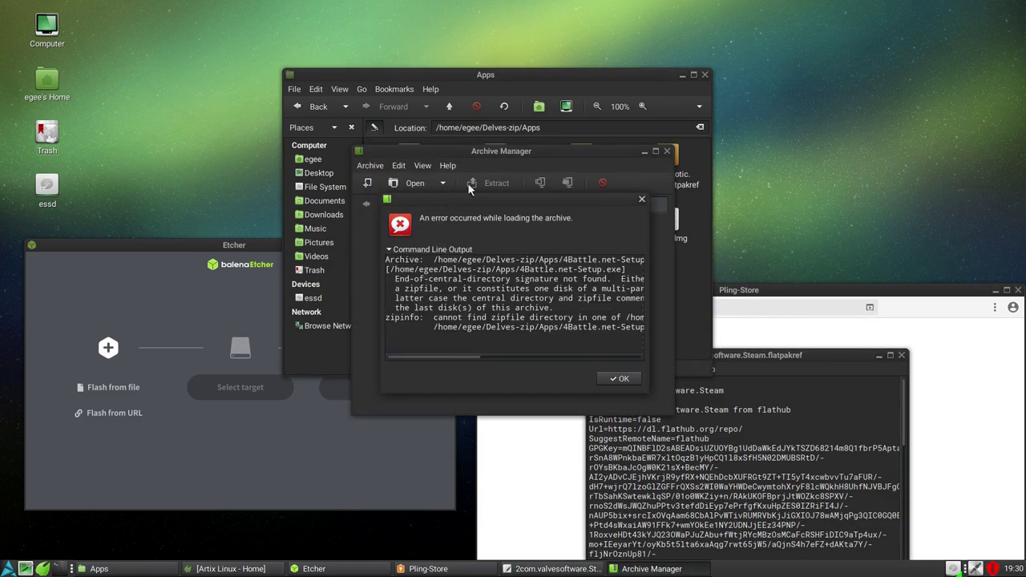
pyautogui.moveTo(441, 355); pyautogui.dragTo(525, 361)
pyautogui.click(617, 378)
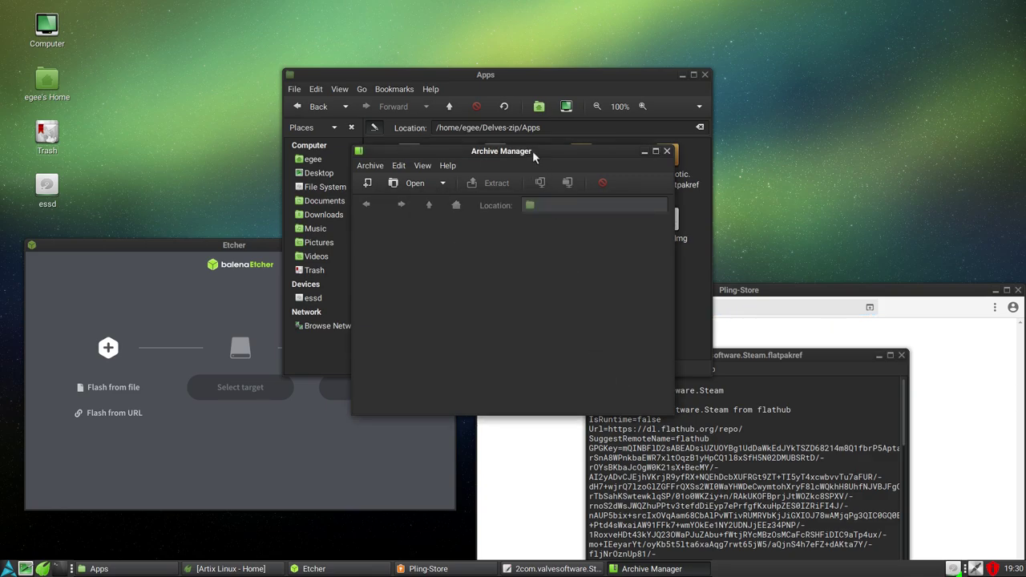
pyautogui.moveTo(536, 155); pyautogui.dragTo(312, 400)
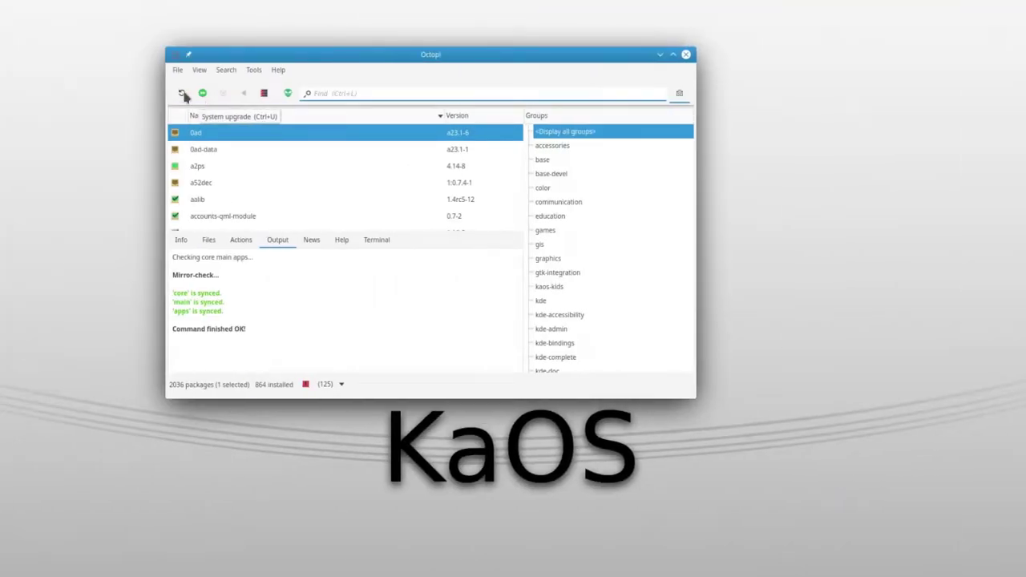
# - On KaOS, start the 125-package system upgrade and delete the pkgname=neofetch line from neofetch's PKGBUILD
pyautogui.click(202, 97)
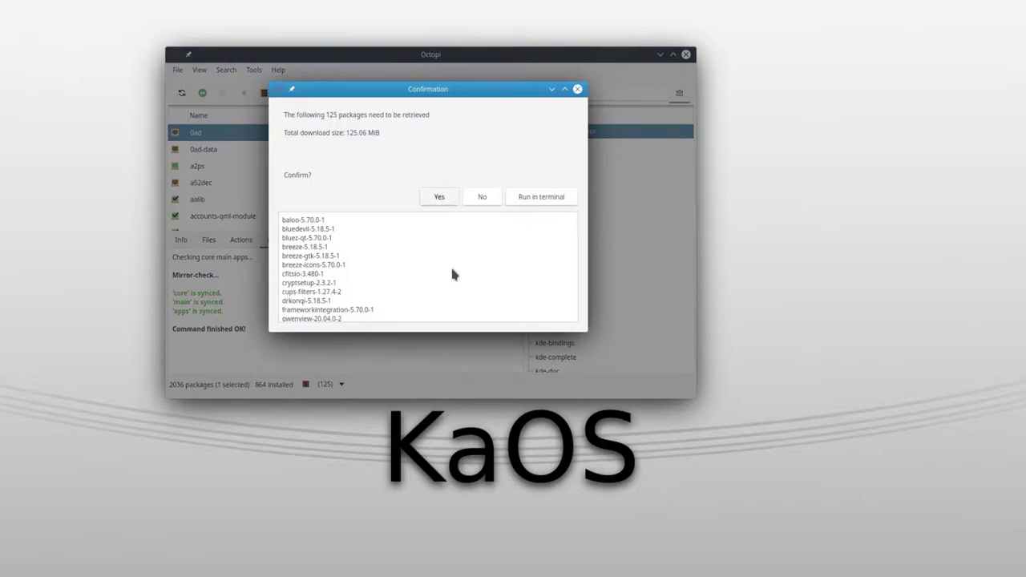
pyautogui.press('Return')
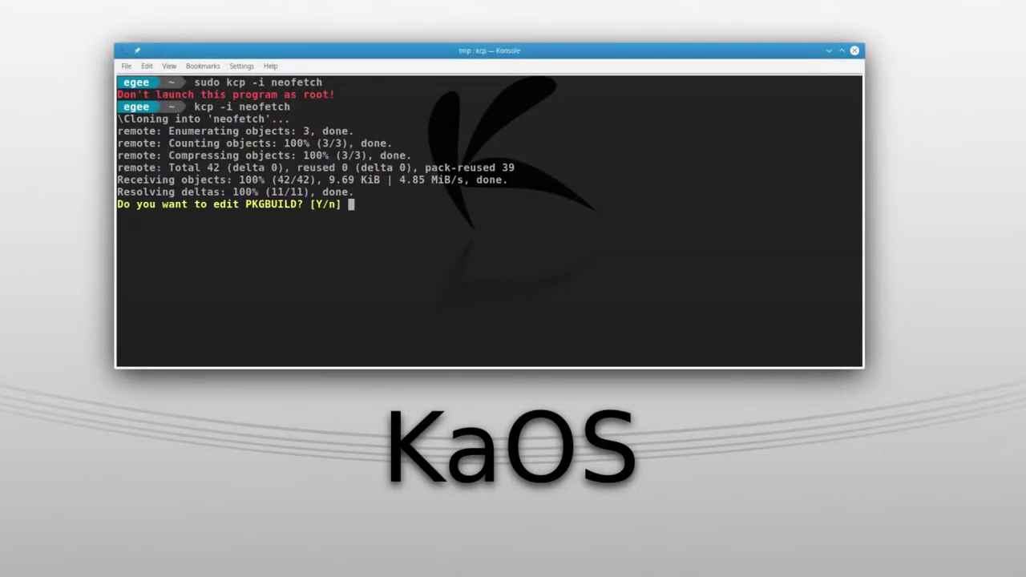
pyautogui.press('Return')
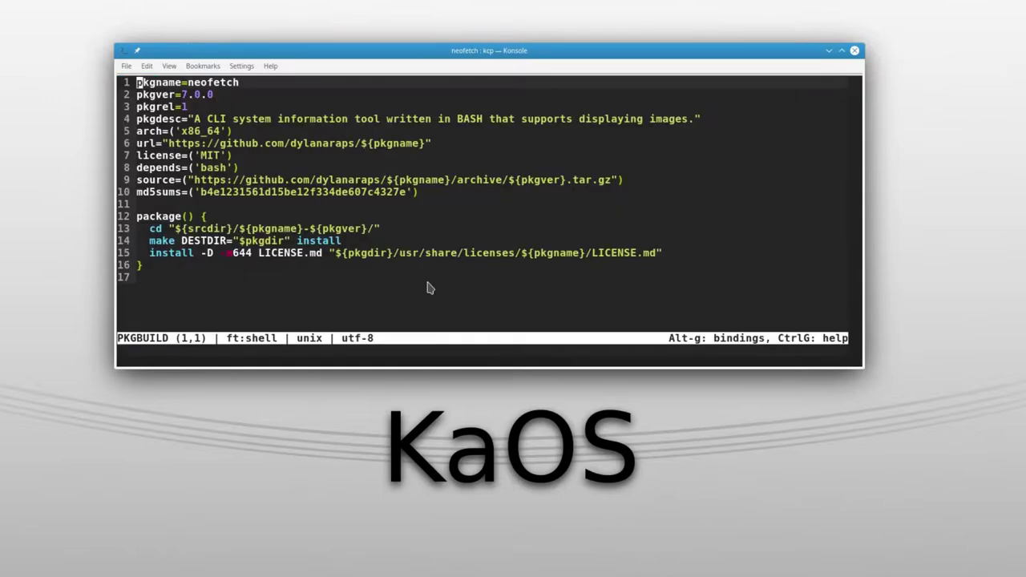
pyautogui.hotkey('ctrl', 'k')
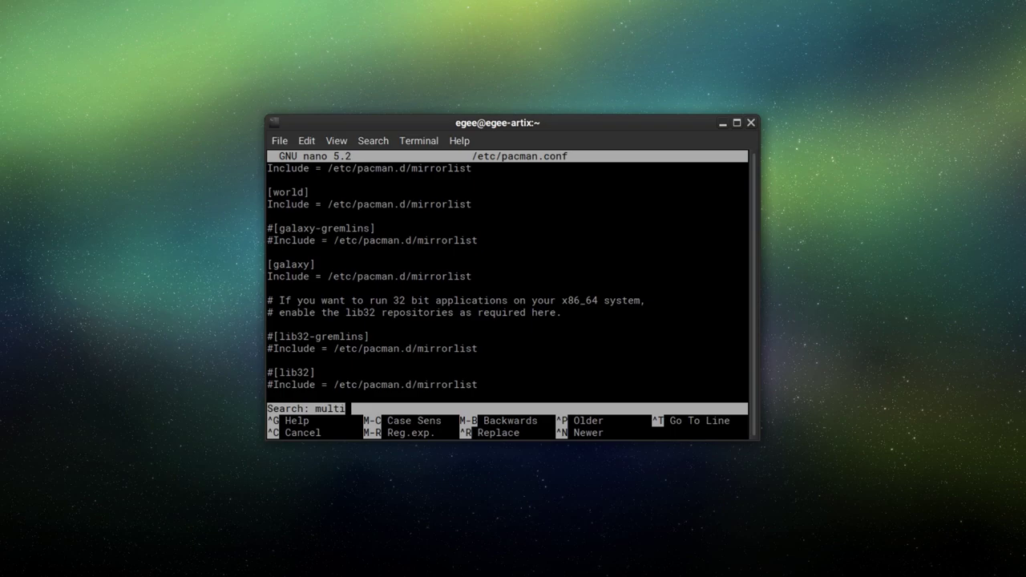
# - Uncomment the Include line under [multilib] in /etc/pacman.conf
pyautogui.press('Return')
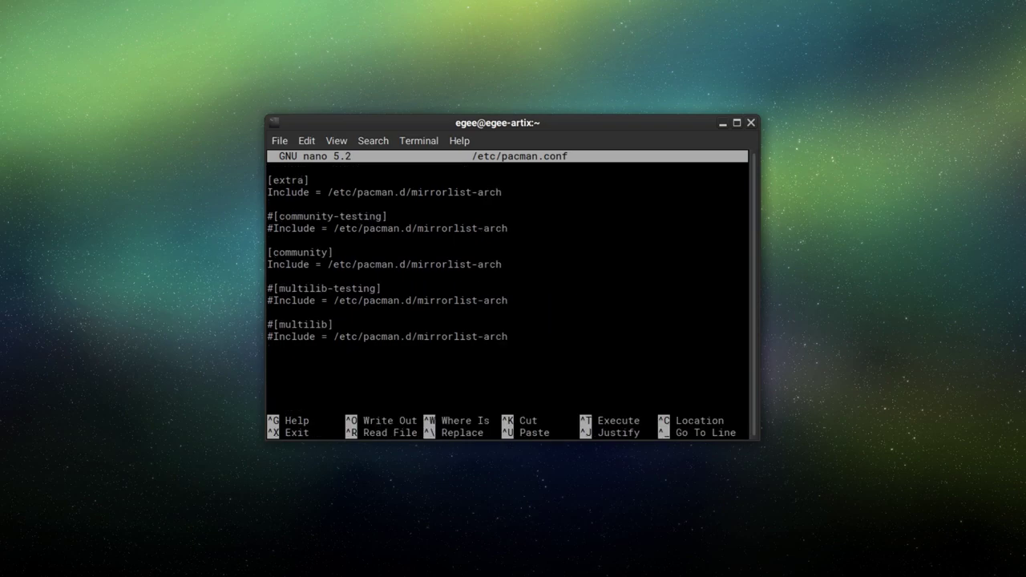
pyautogui.press('Down')
pyautogui.press('Down')
pyautogui.press('Down')
pyautogui.press('Down')
pyautogui.press('Left')
pyautogui.hotkey('ctrl', 'r')
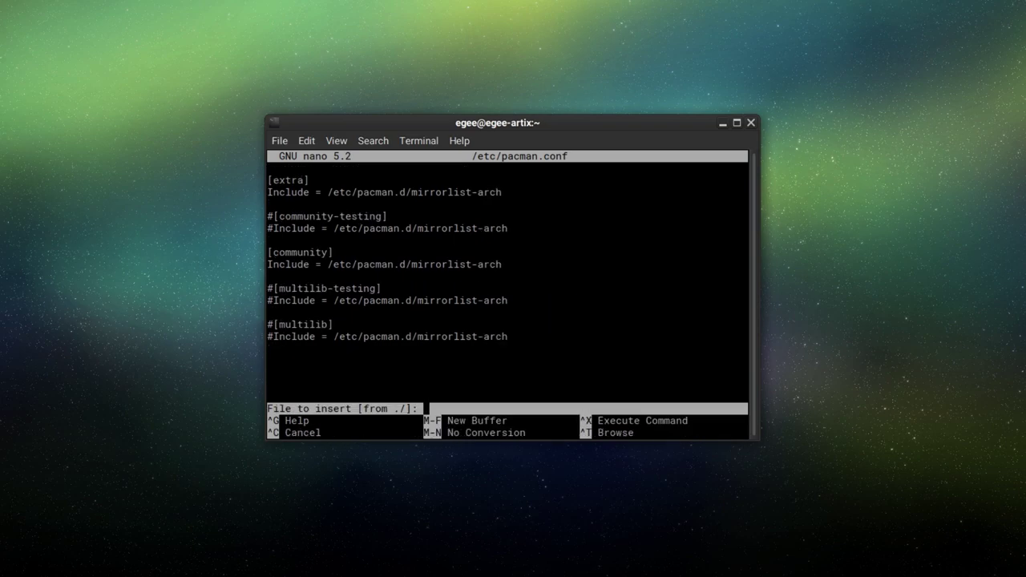
pyautogui.hotkey('ctrl', 'c')
pyautogui.press('BackSpace')
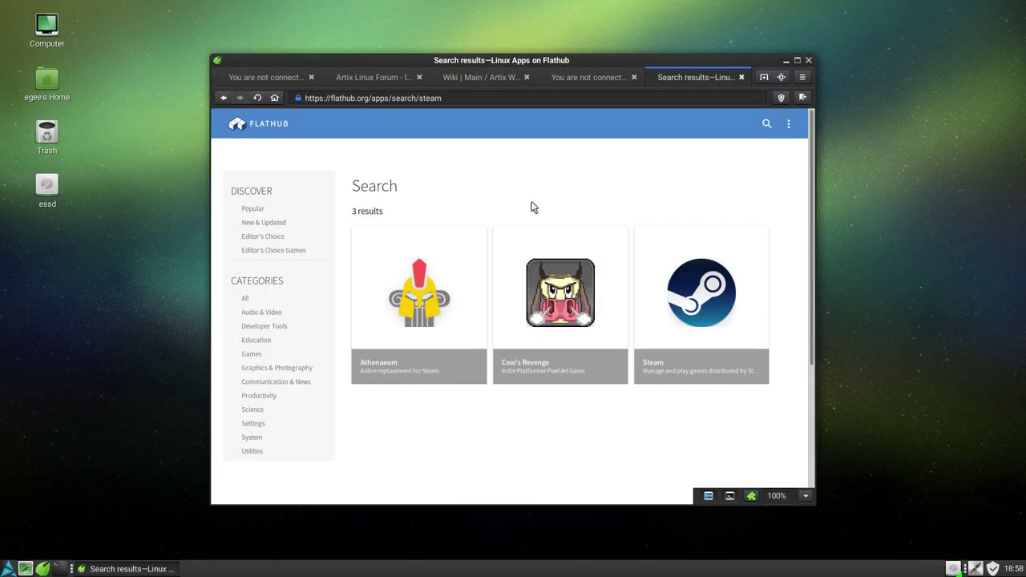
# - Download the Steam flatpakref install file from Flathub, then raise the compass in Firewatch
pyautogui.click(718, 301)
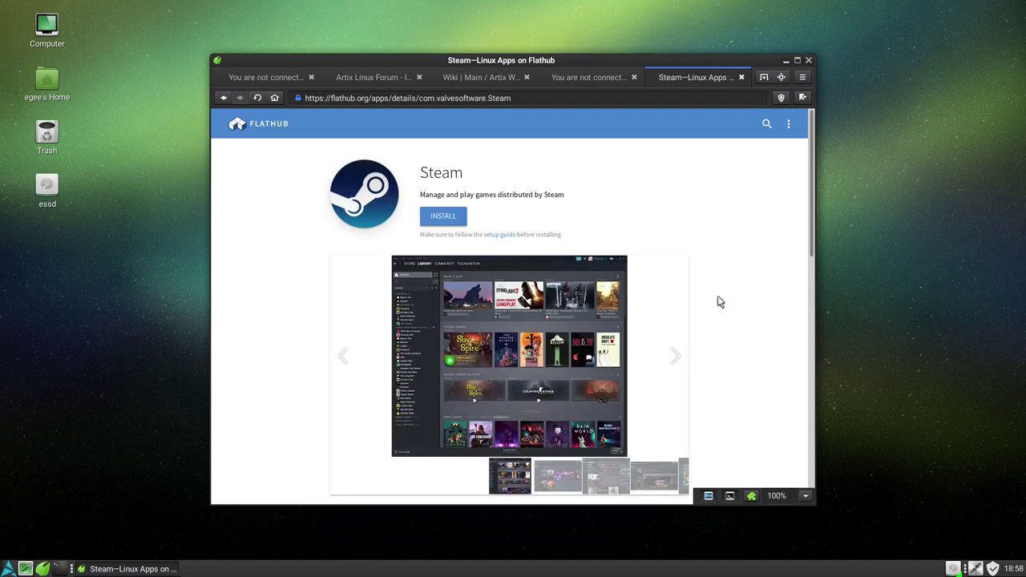
pyautogui.click(445, 218)
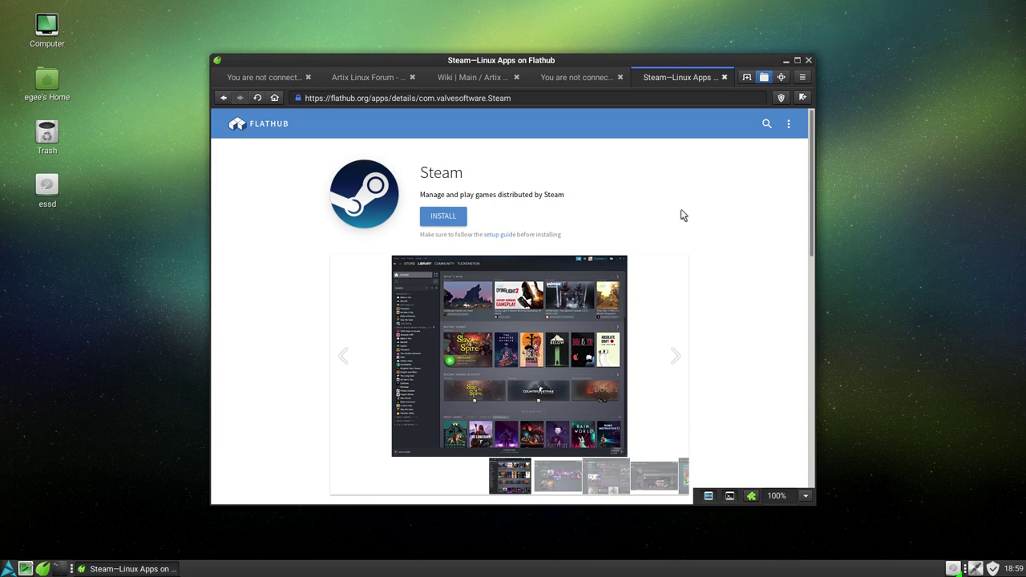
pyautogui.scroll(-3, 683, 231)
pyautogui.scroll(-3, 682, 225)
pyautogui.scroll(5, 686, 225)
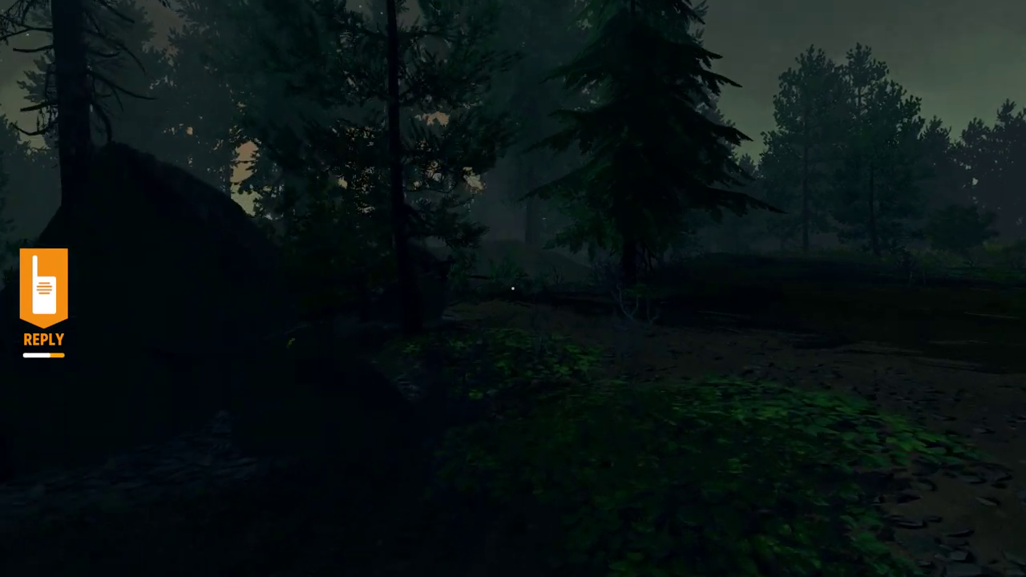
pyautogui.press('n')
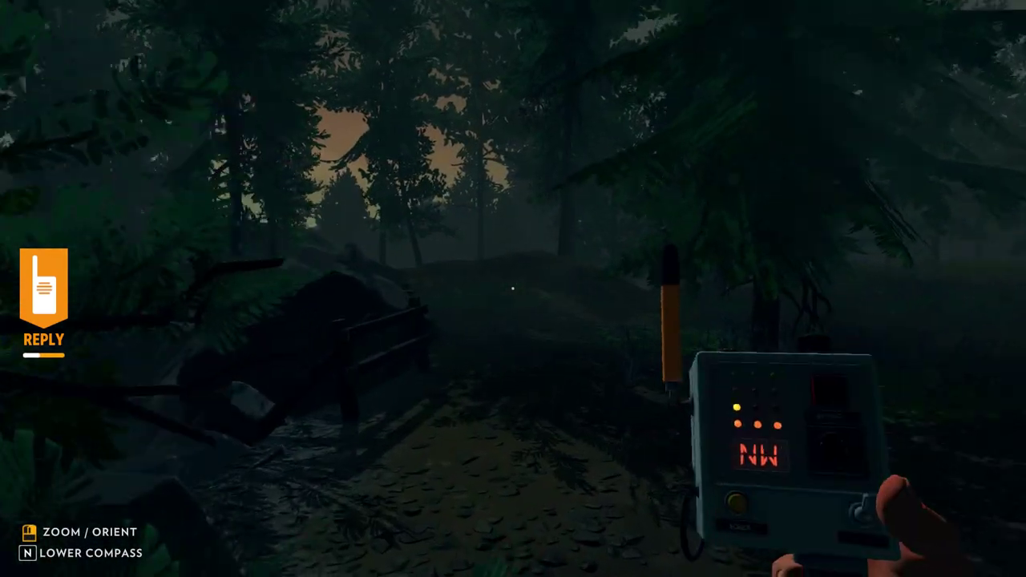
# - Answer the radio call with "Maybe a bad idea?"
pyautogui.press('q')
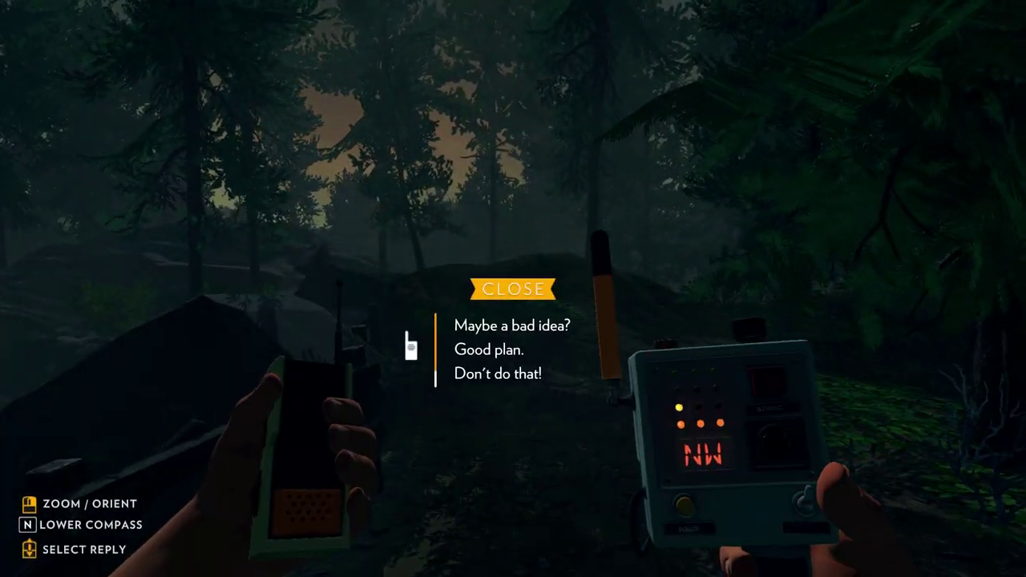
pyautogui.scroll(-1, 513, 288)
pyautogui.click(512, 288)
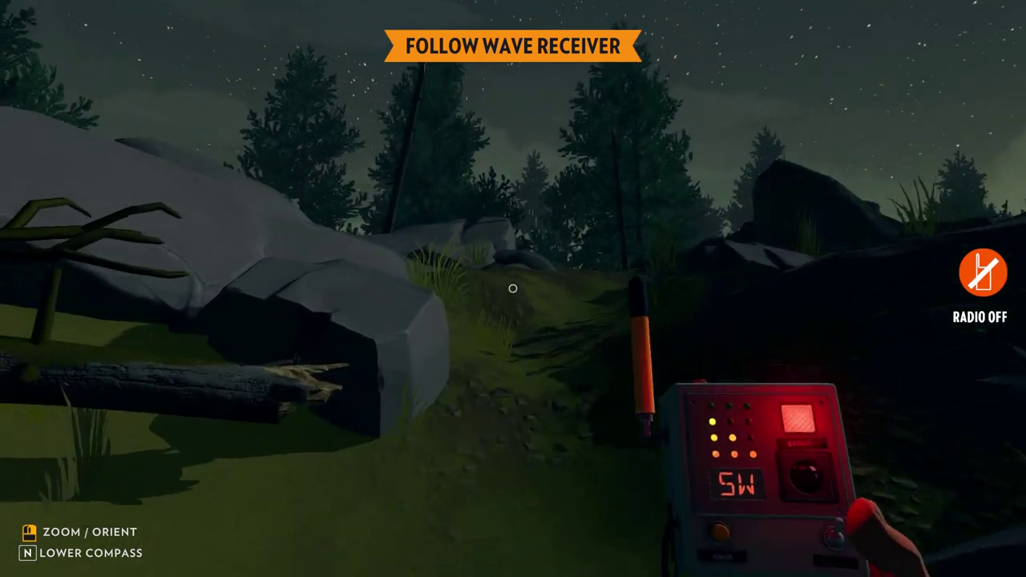
# - Walk along the rocky path following the wave receiver and sit at the ledge's edge
pyautogui.press('w')
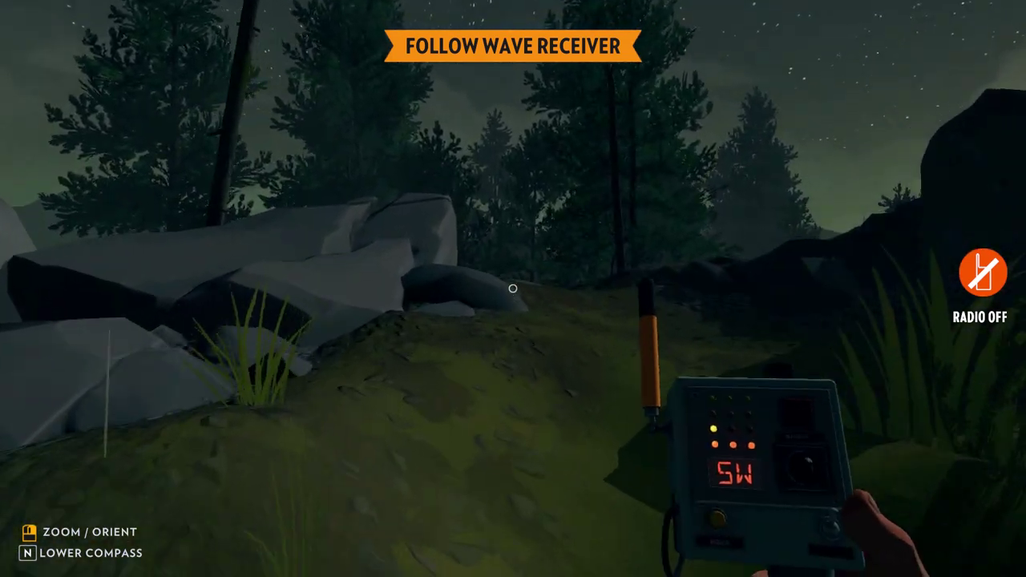
pyautogui.press('w')
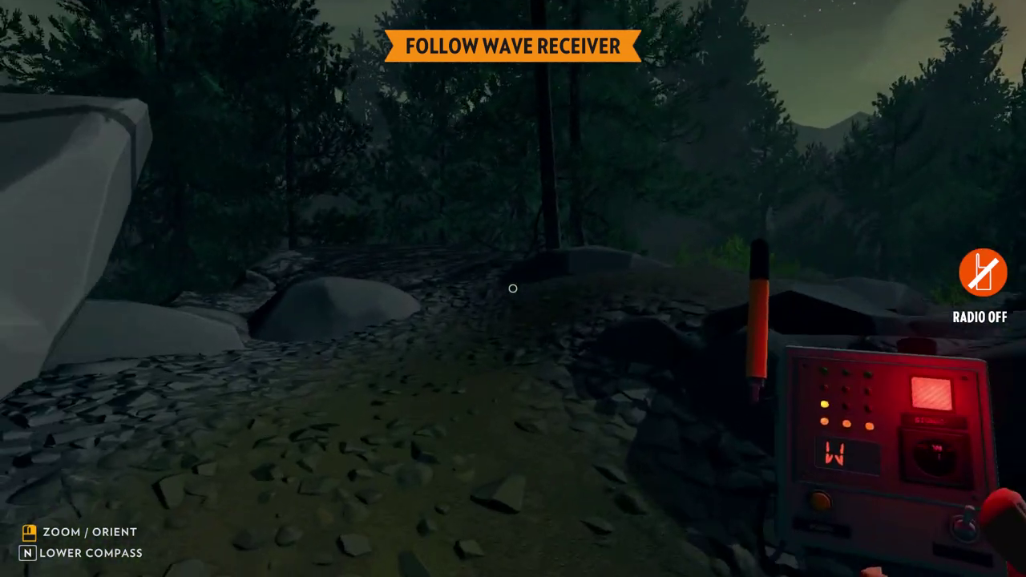
pyautogui.press('w')
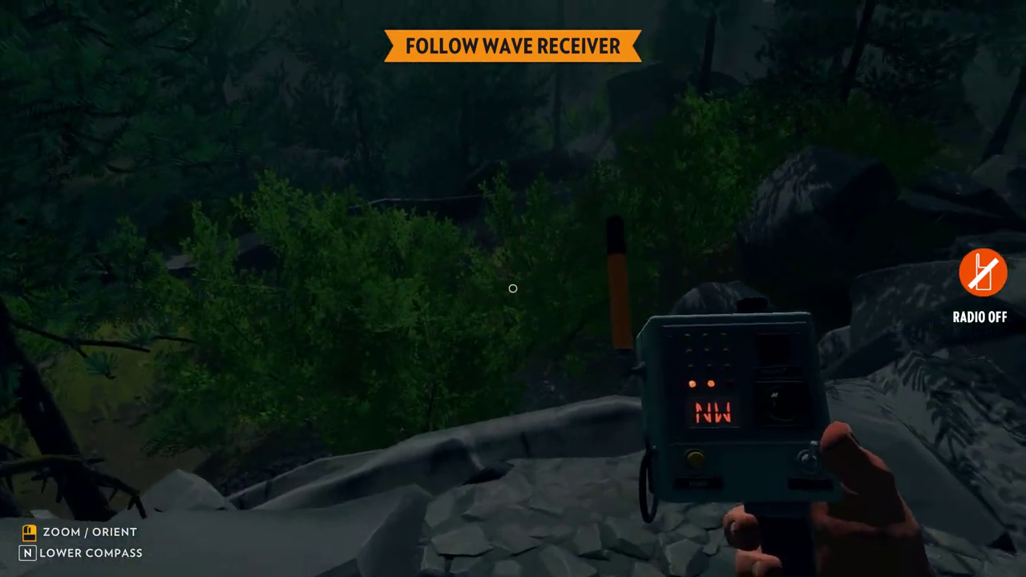
pyautogui.press('w')
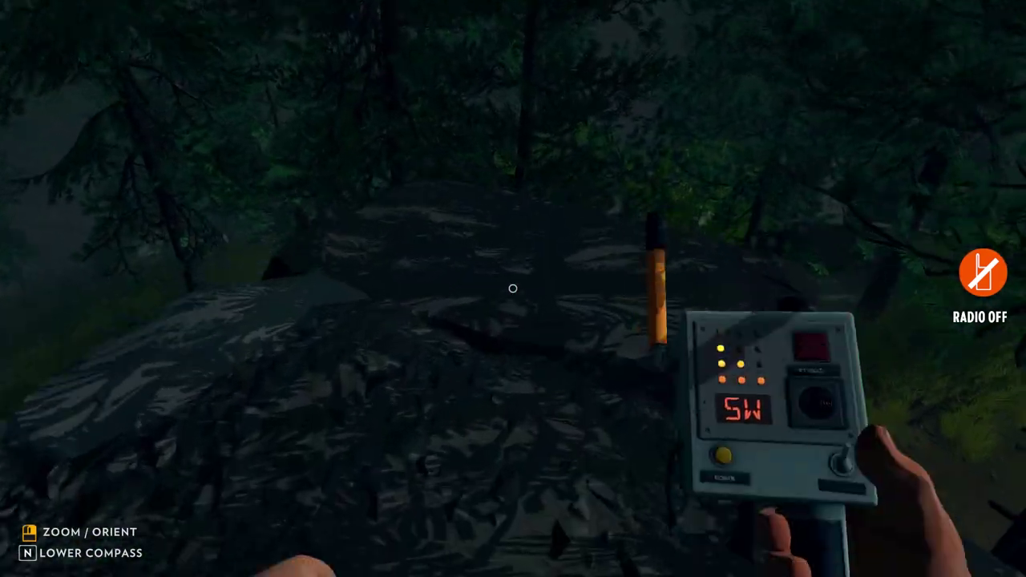
pyautogui.press('space')
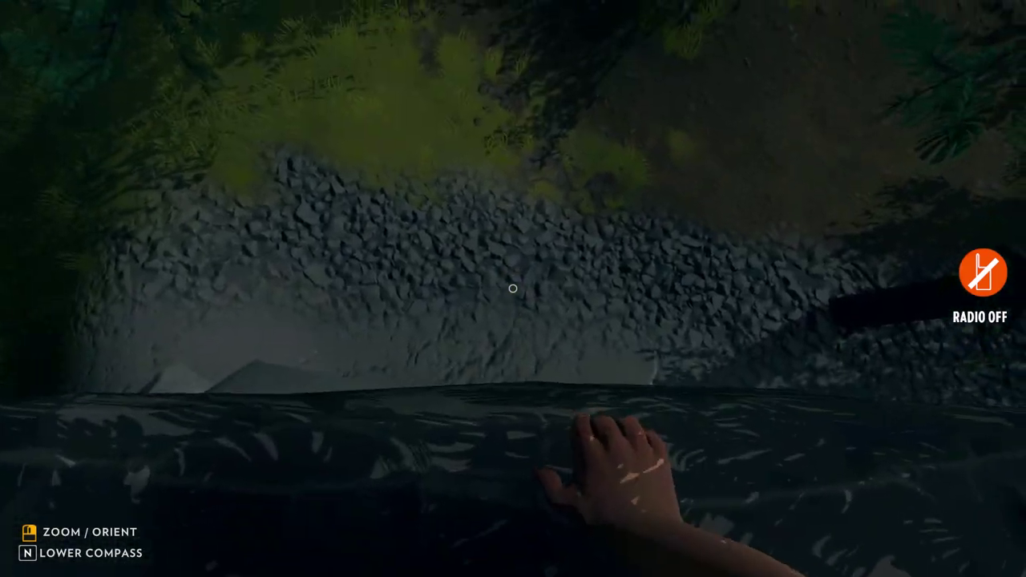